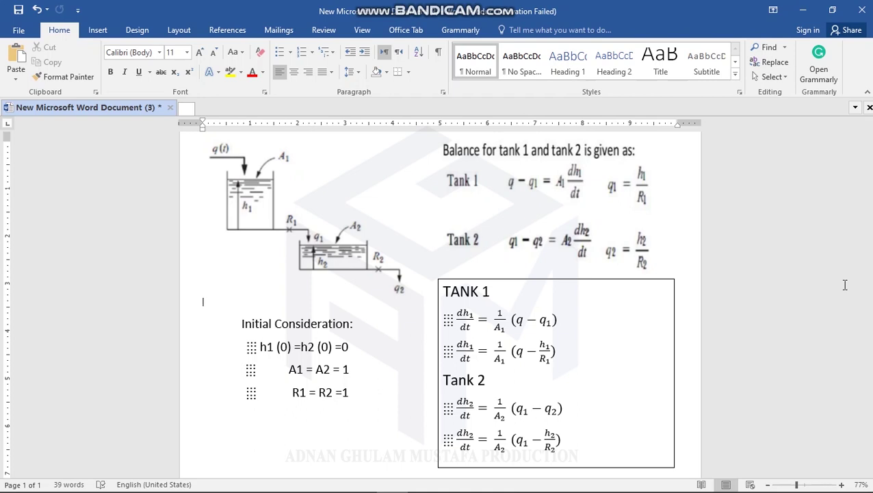
Switch to MATLAB, create a new Simulink model and open the Simulink block library
key("alt+Tab")
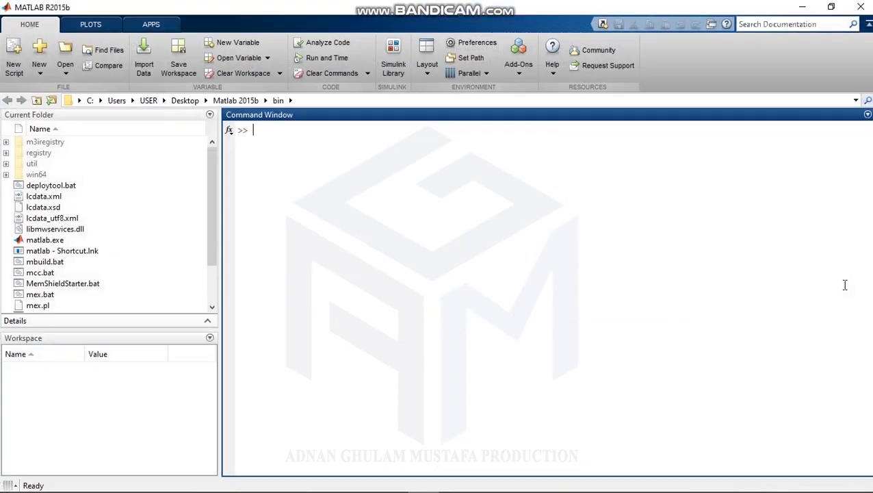
left_click(41, 69)
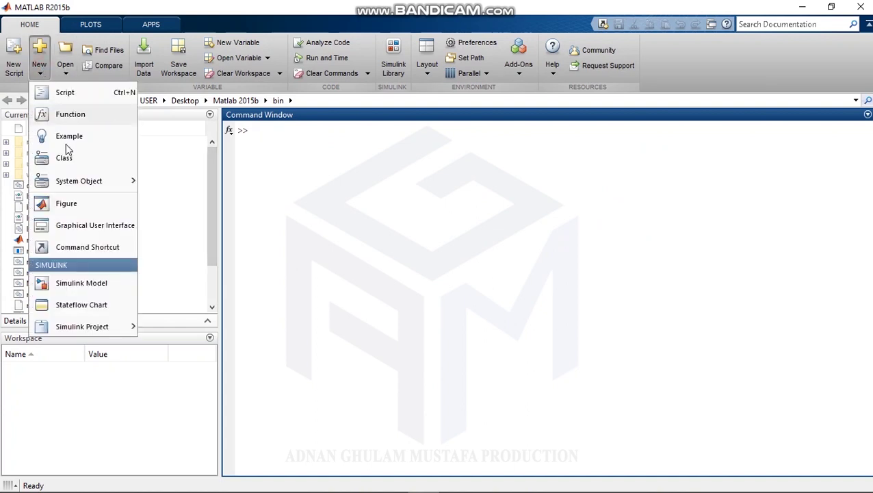
left_click(75, 284)
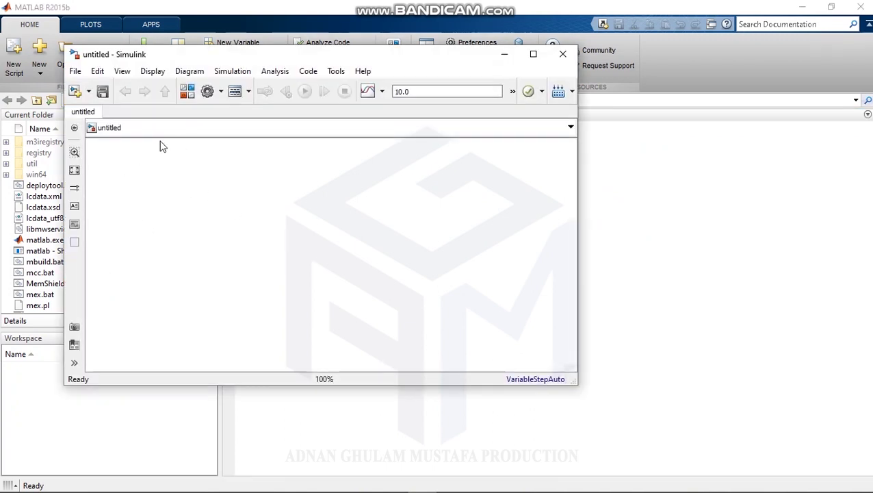
left_click(189, 92)
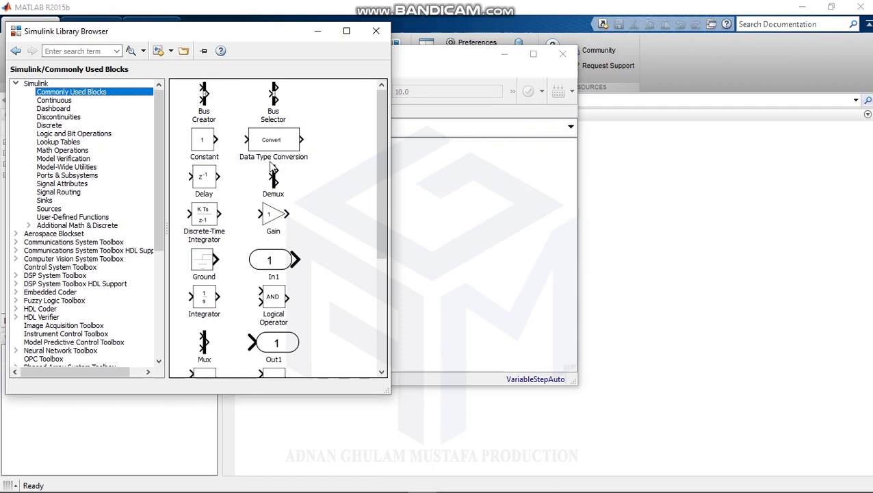
Look through the Commonly Used Blocks library and review the two-tank balance equations in the Word document
scroll(250, 260, "down", 1)
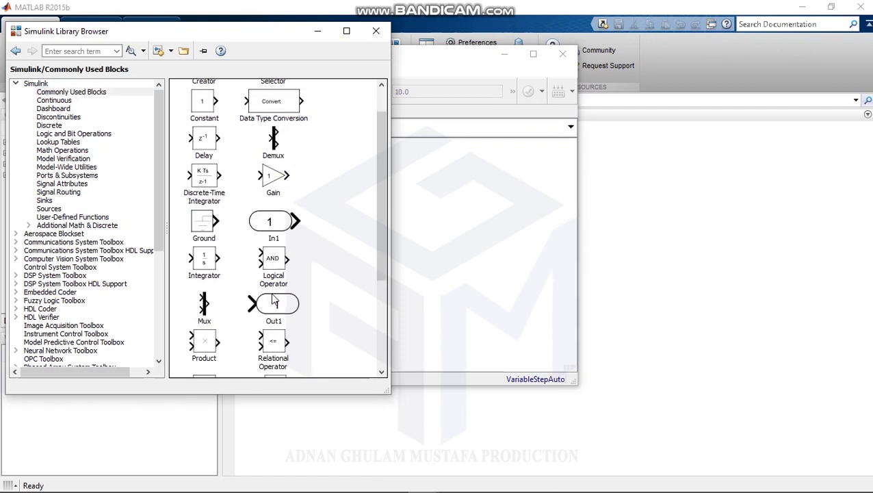
scroll(305, 284, "down", 1)
scroll(299, 286, "up", 1)
scroll(260, 291, "up", 1)
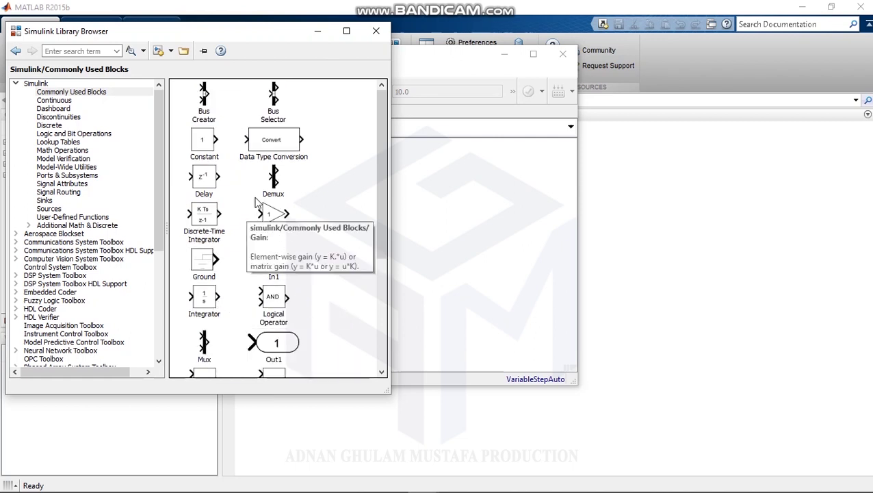
mouse_move(243, 489)
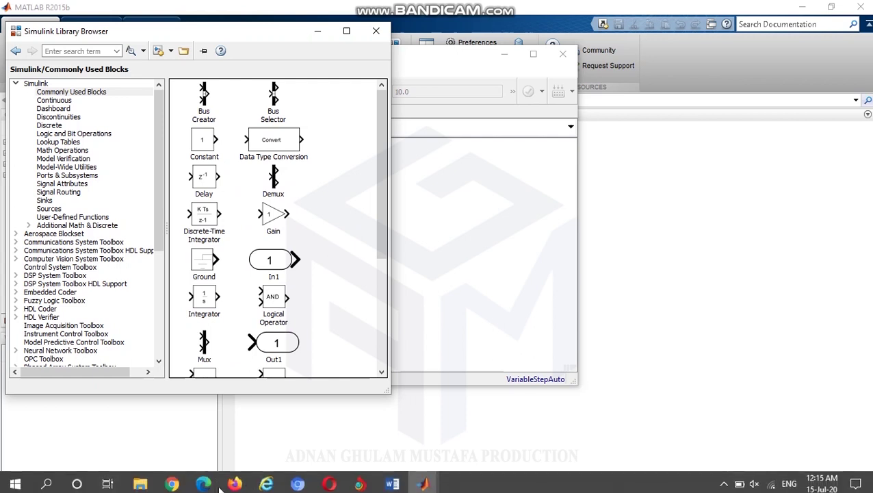
key("alt+Tab")
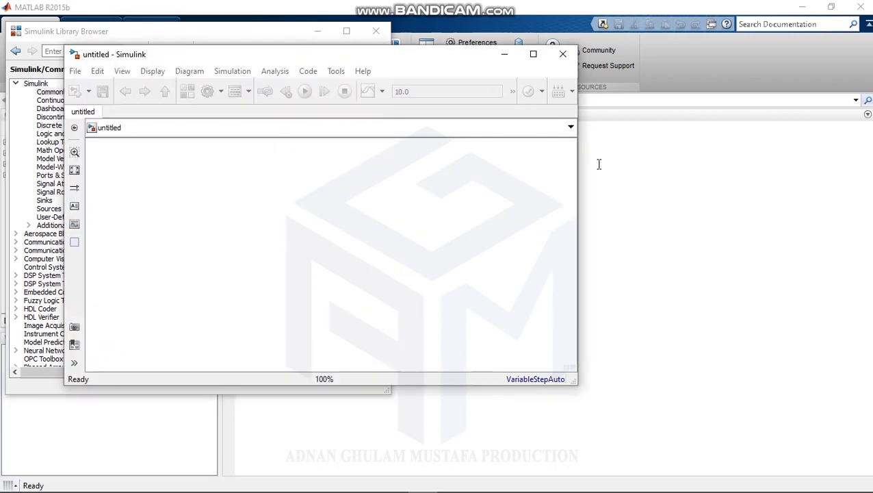
key("alt+Tab")
key("alt+Tab")
key("alt+Tab")
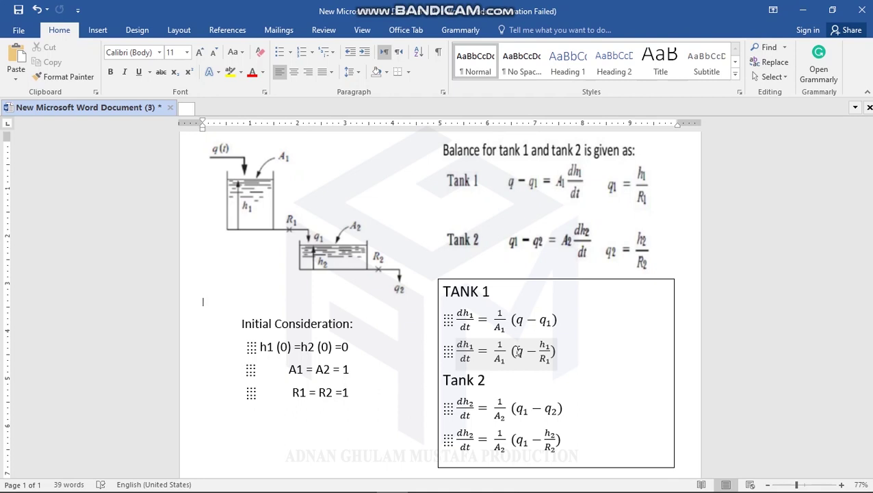
key("alt+Tab")
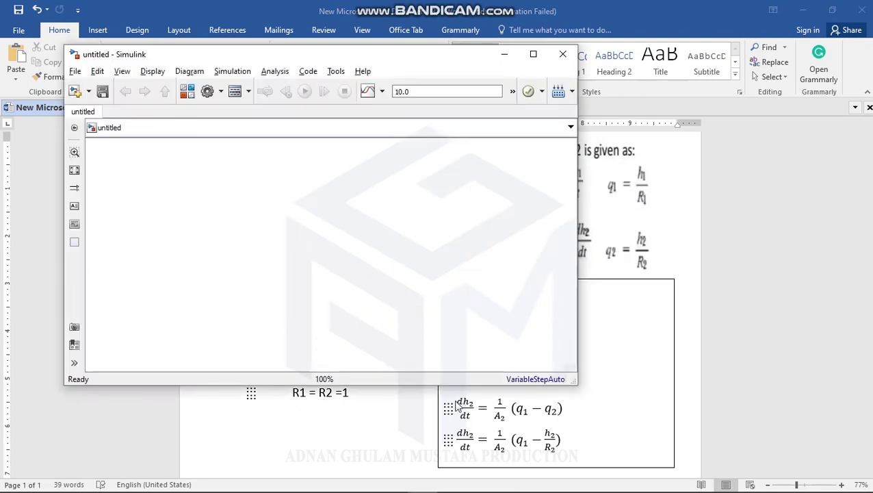
Return to the untitled Simulink model and maximize its window
key("alt+Tab")
left_click(476, 301)
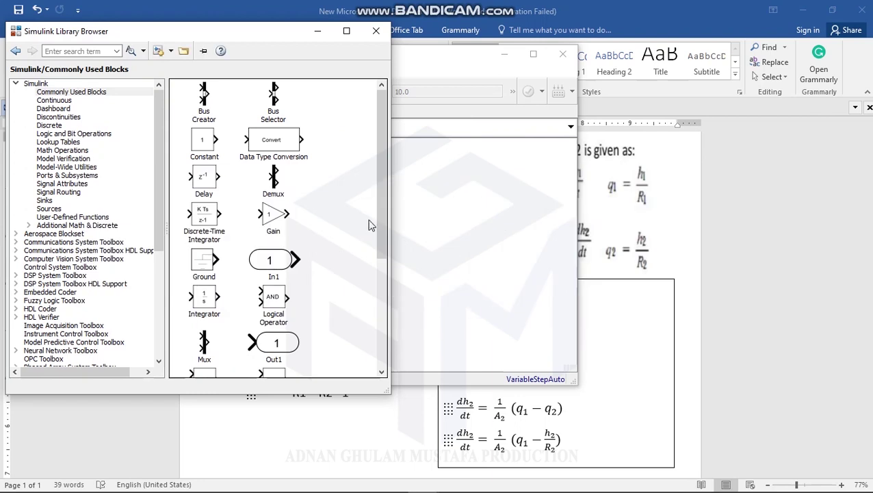
left_click(534, 55)
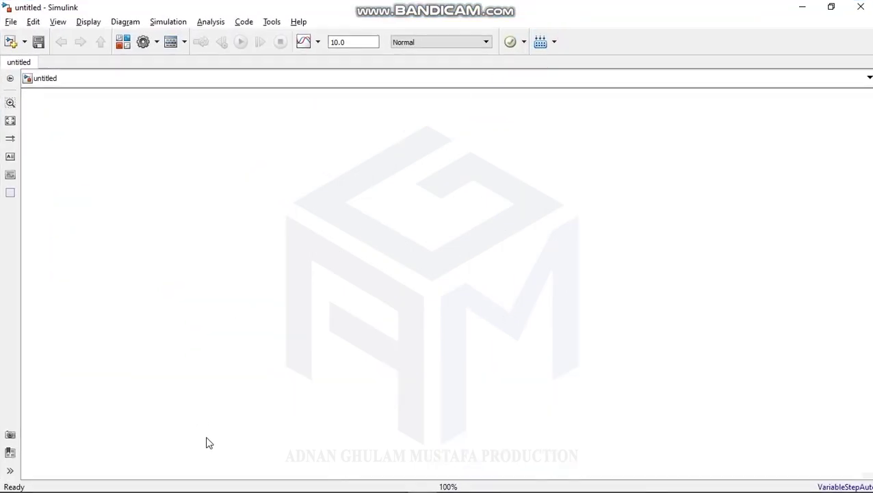
Examine the Commonly Used Blocks in the Simulink library for blocks that suit the tank model
key("alt+Tab")
left_click(333, 310)
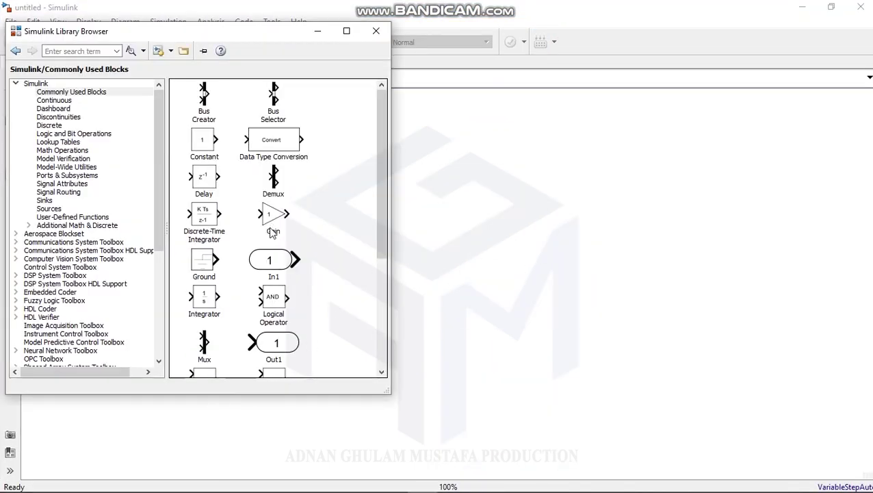
scroll(305, 226, "down", 5)
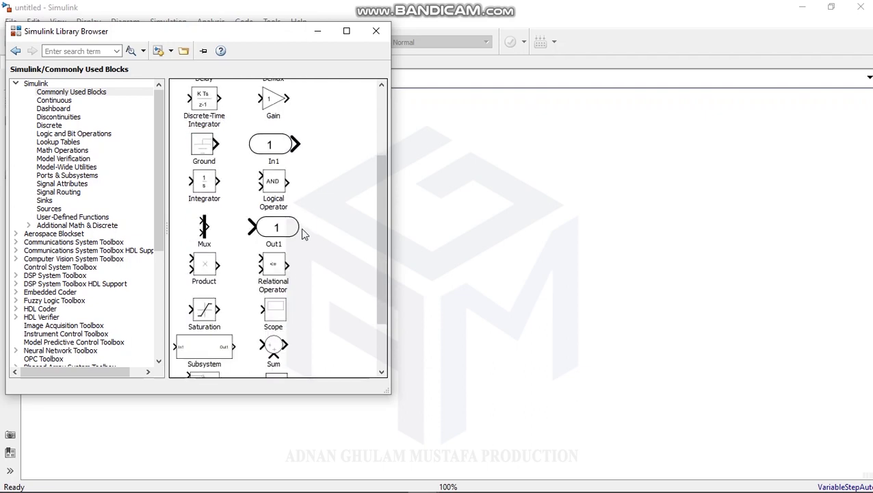
scroll(303, 239, "up", 5)
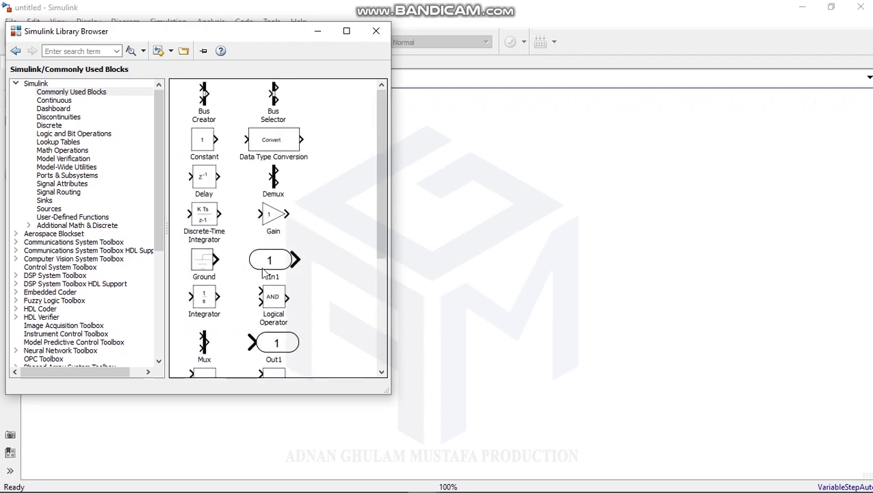
scroll(265, 273, "down", 2)
scroll(270, 274, "down", 2)
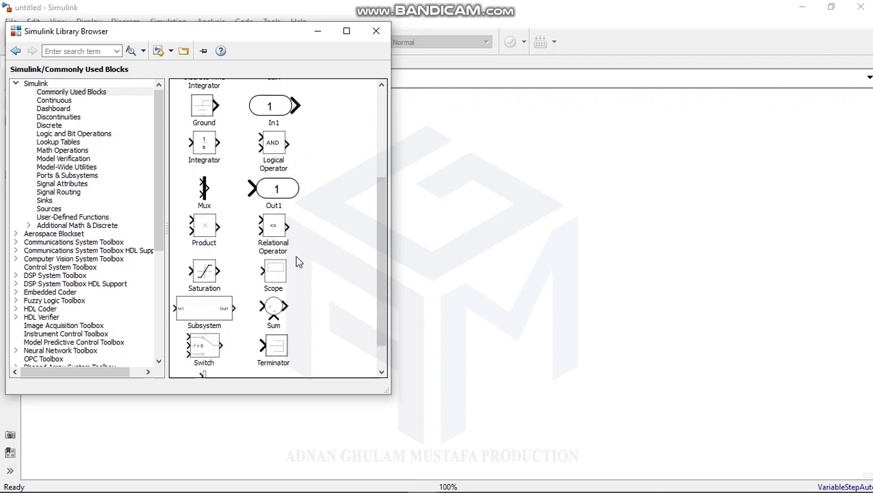
scroll(280, 296, "down", 1)
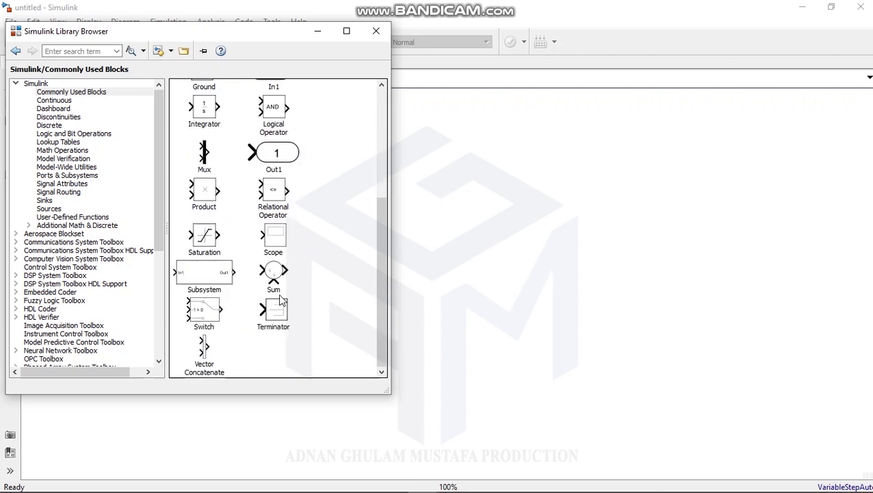
scroll(280, 299, "up", 5)
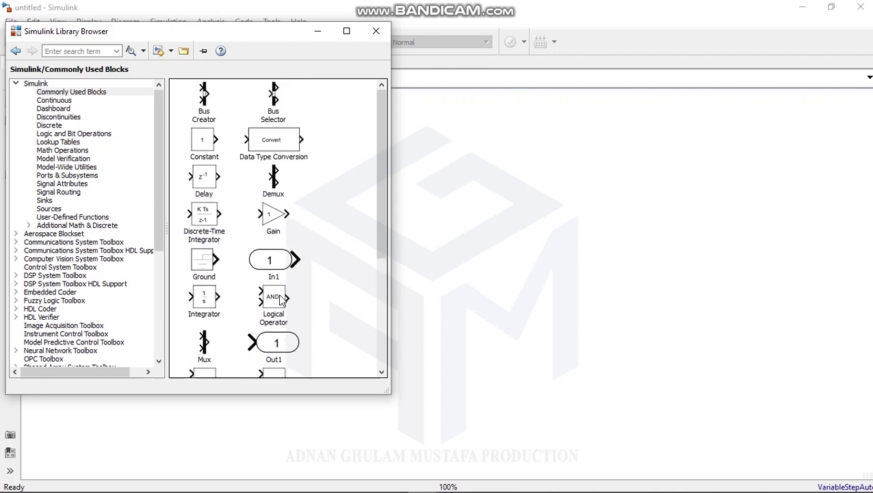
scroll(280, 299, "down", 2)
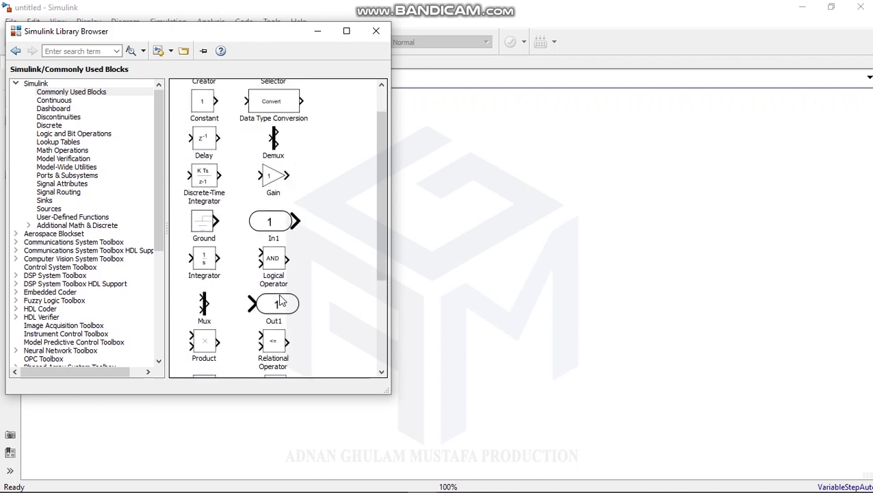
scroll(279, 298, "down", 3)
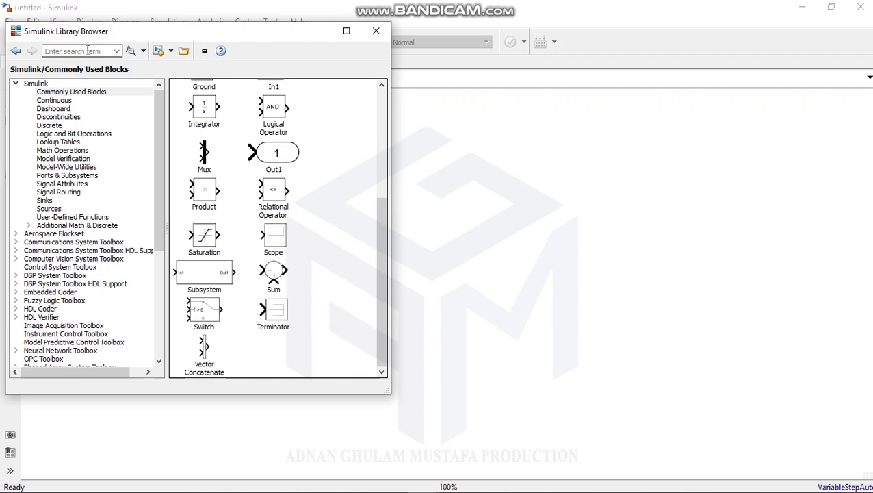
Add a Step block from the Sources library to the untitled model
left_click(56, 101)
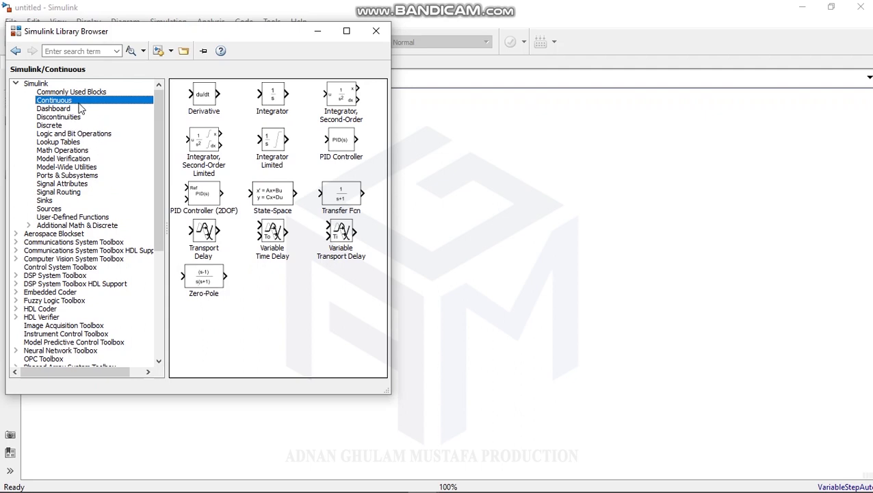
left_click(58, 209)
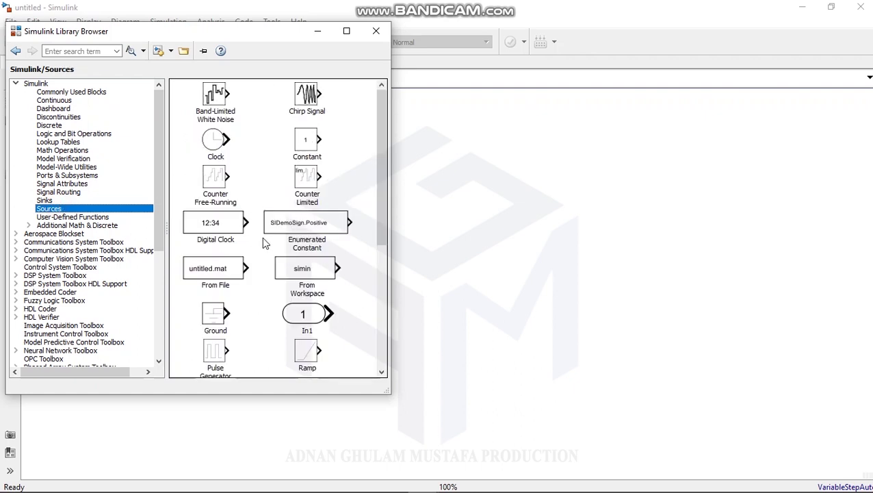
scroll(263, 238, "down", 6)
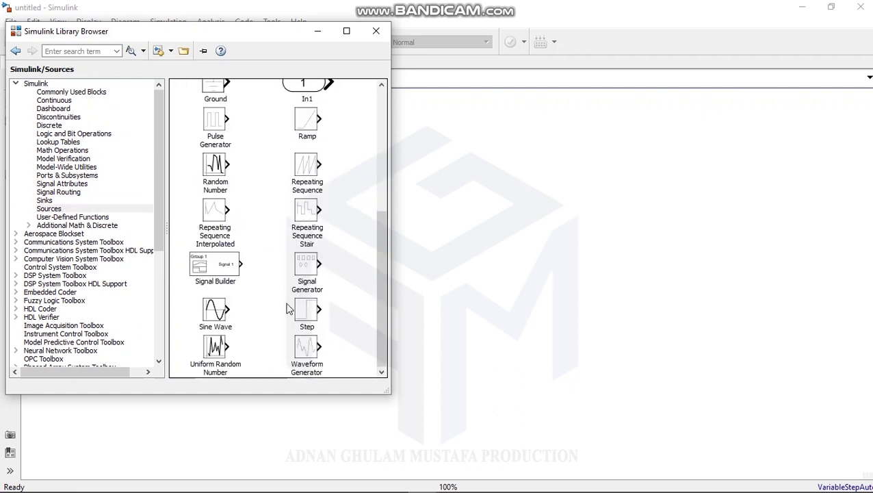
left_click_drag(305, 314, 410, 181)
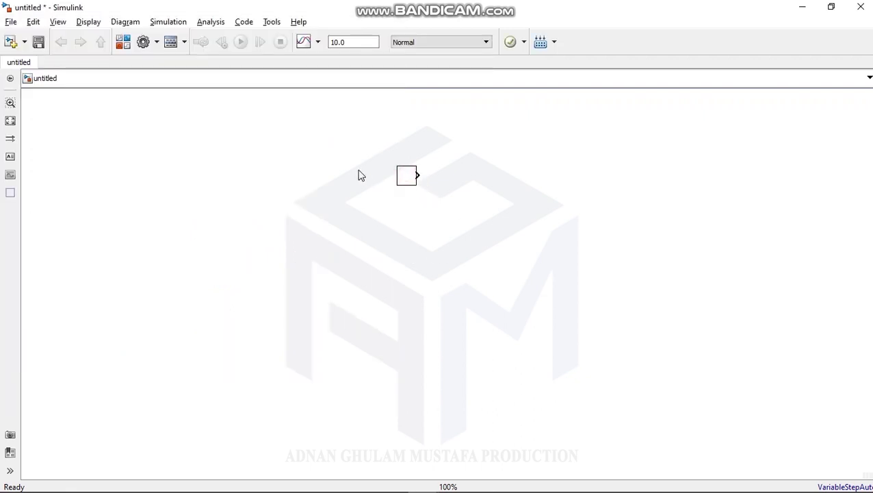
Move the Step block to the upper-left part of the canvas and rename it q
left_click(408, 182)
left_click_drag(408, 181, 268, 170)
double_click(263, 182)
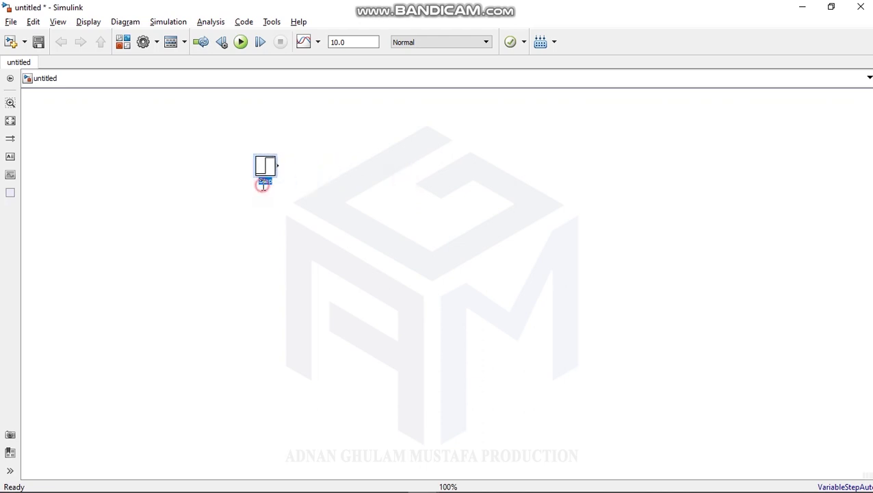
type("q")
left_click(268, 200)
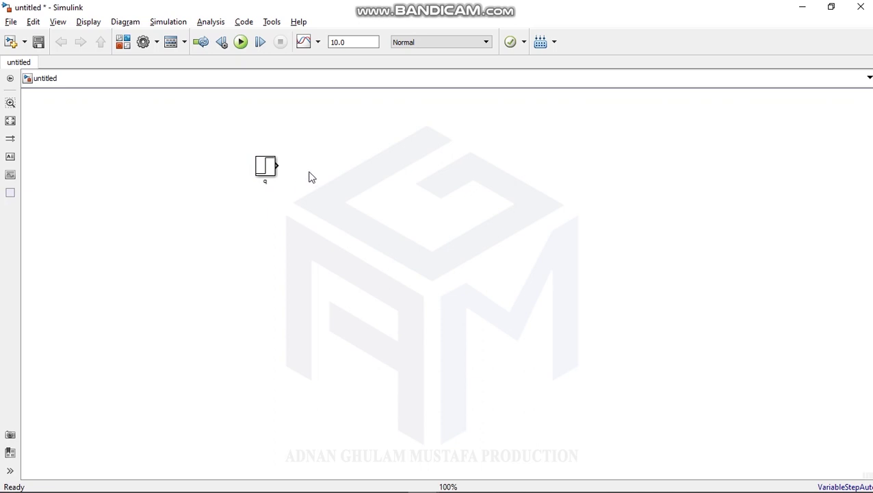
Check the Tank 1 equation in the Word document and return to the Simulink block library
key("alt+Tab")
key("alt+Tab")
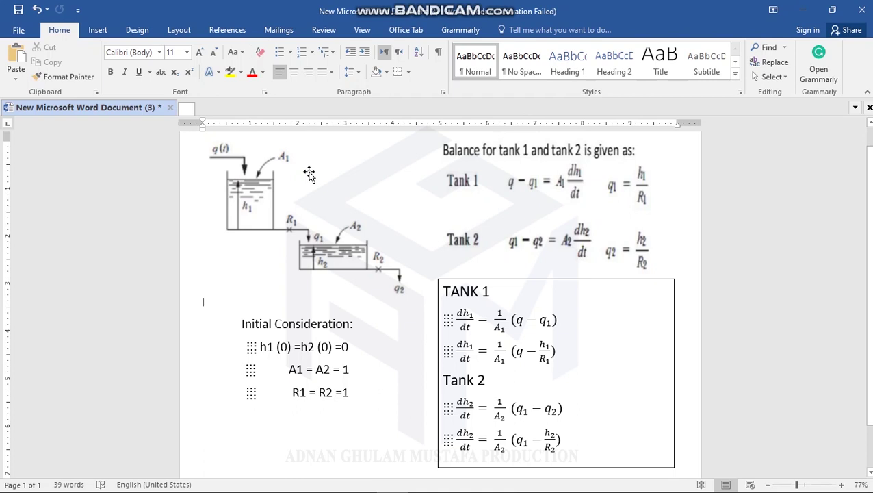
key("alt+Tab")
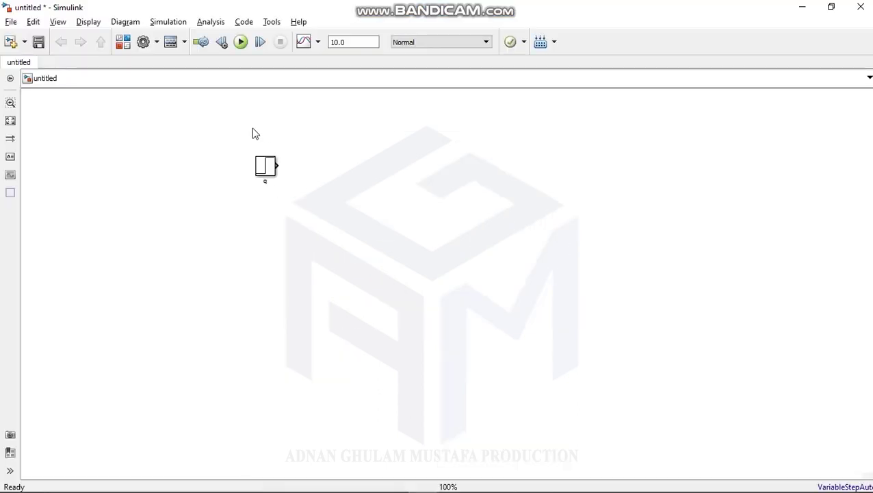
key("alt+Tab")
key("alt+Tab")
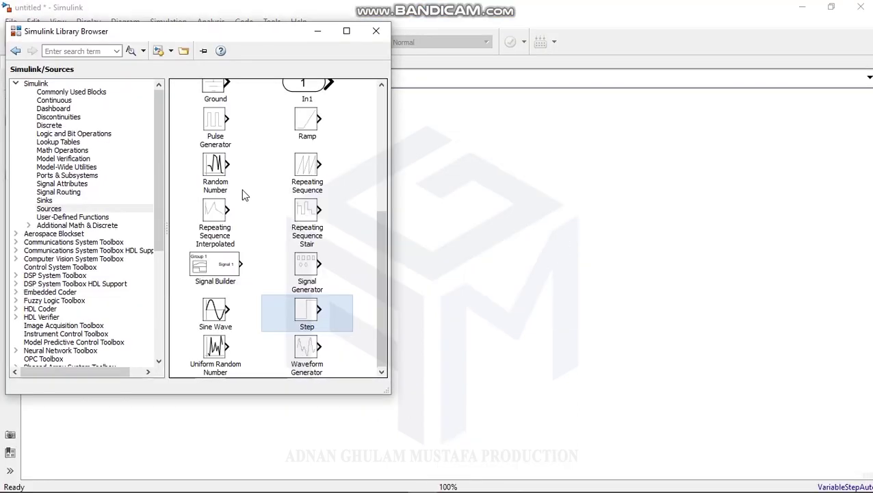
scroll(288, 273, "up", 3)
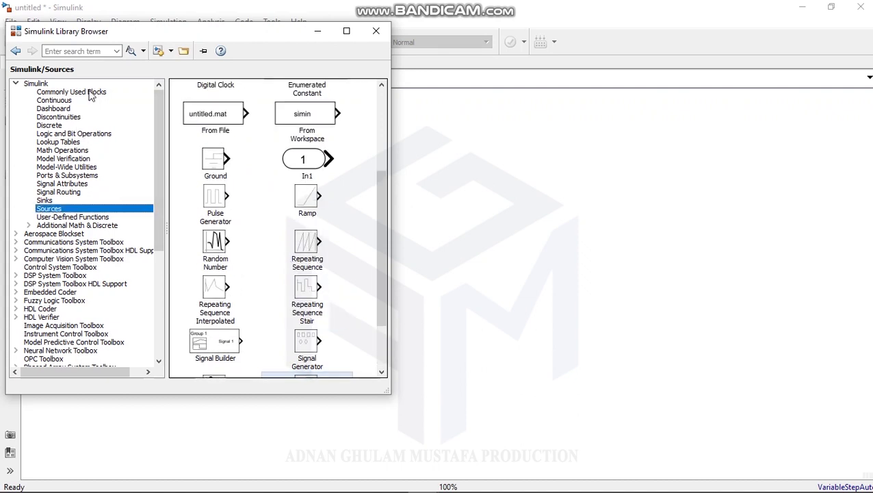
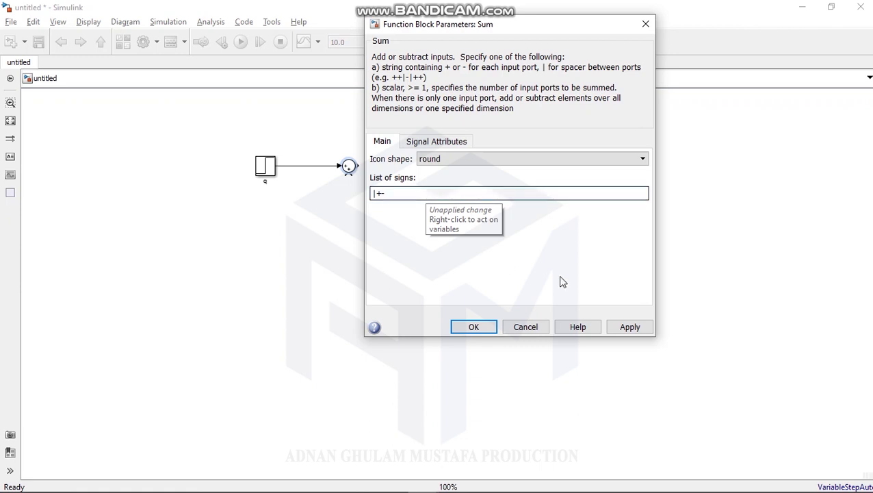
Apply the list of signs |+- to the round Sum block connected to the q input
left_click(616, 330)
left_click(474, 327)
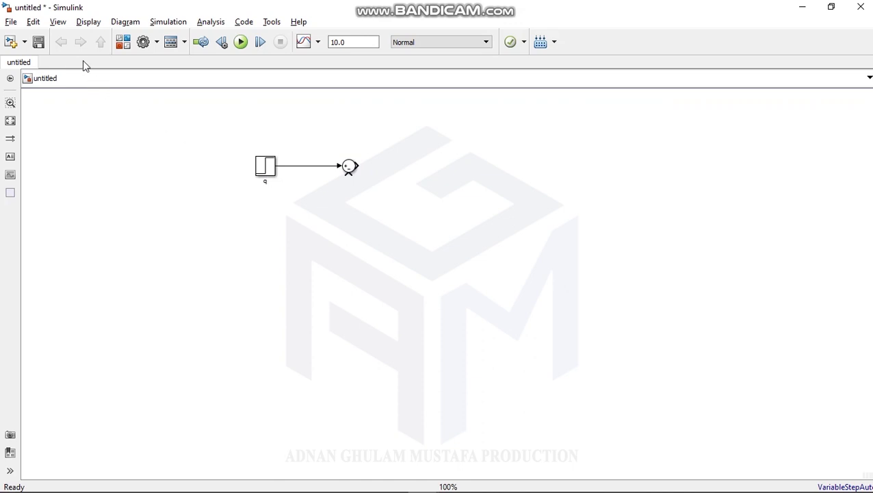
Consult the tank equations and initial considerations in Word again, and bring back the Commonly Used Blocks library
key("alt+Tab")
key("alt+Tab")
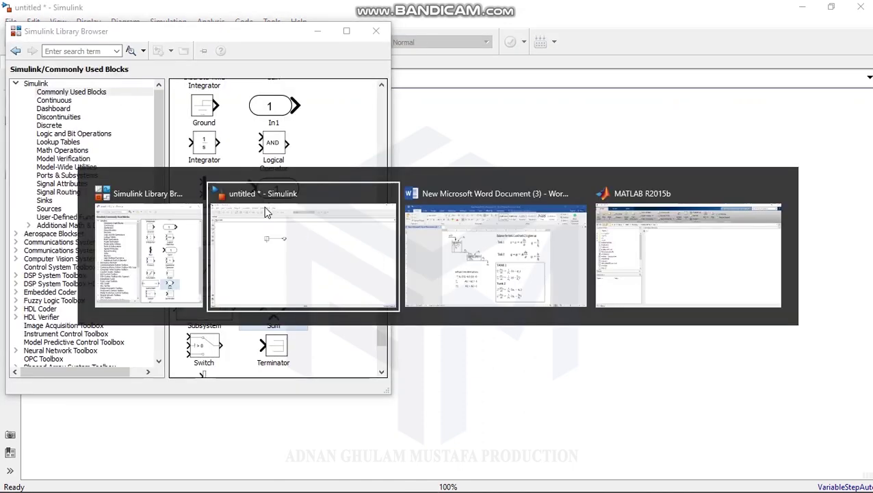
key("alt+Tab")
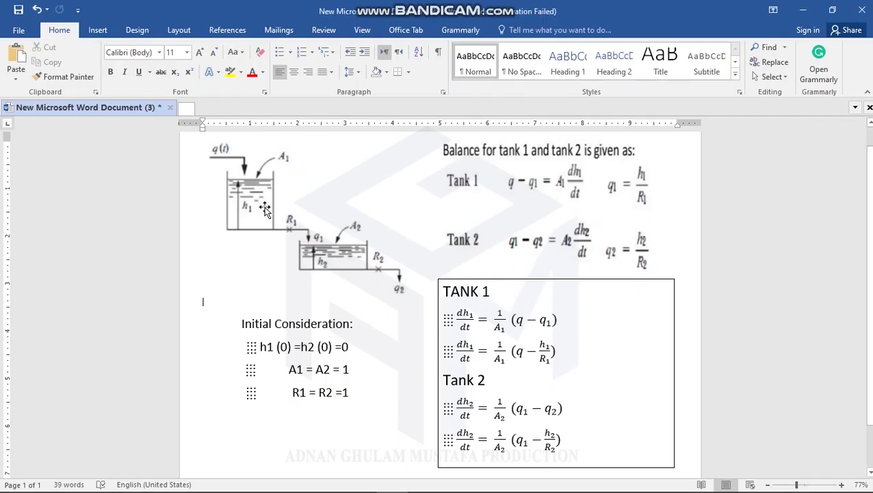
key("alt+Tab")
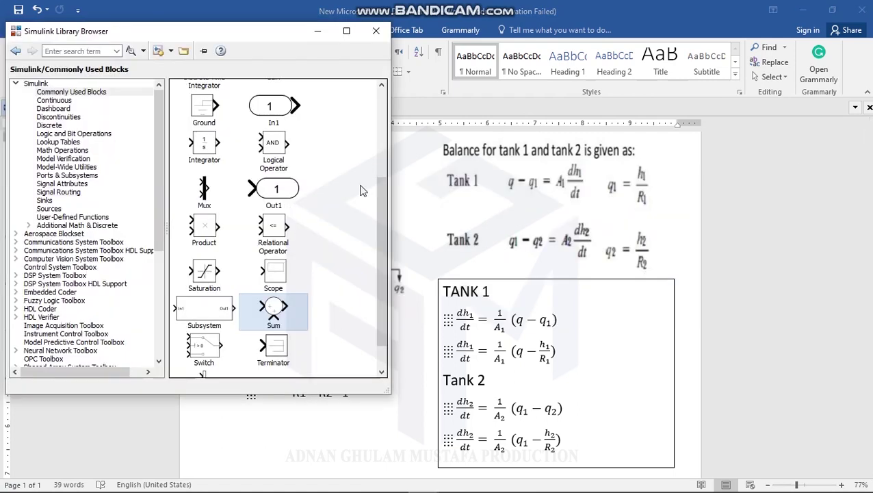
Add a Gain block from the Commonly Used Blocks after the Sum block and connect the Sum output to it
key("alt+Tab")
key("Tab")
key("alt+Tab")
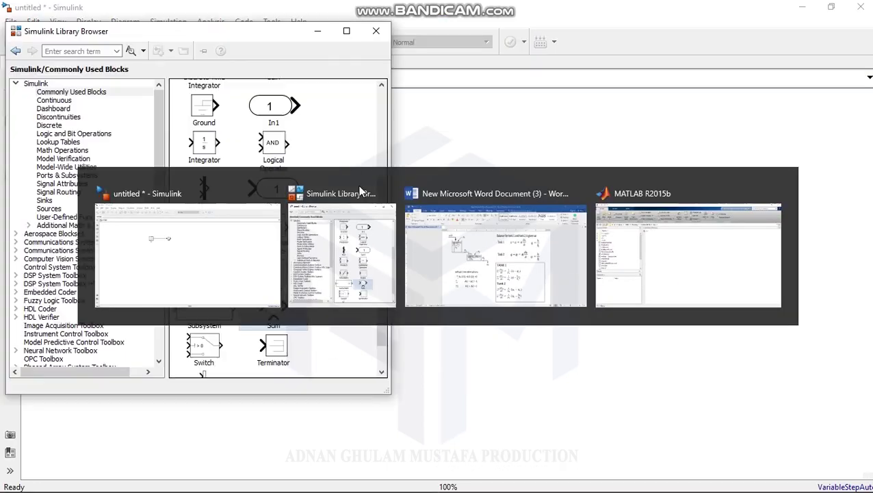
scroll(291, 216, "up", 3)
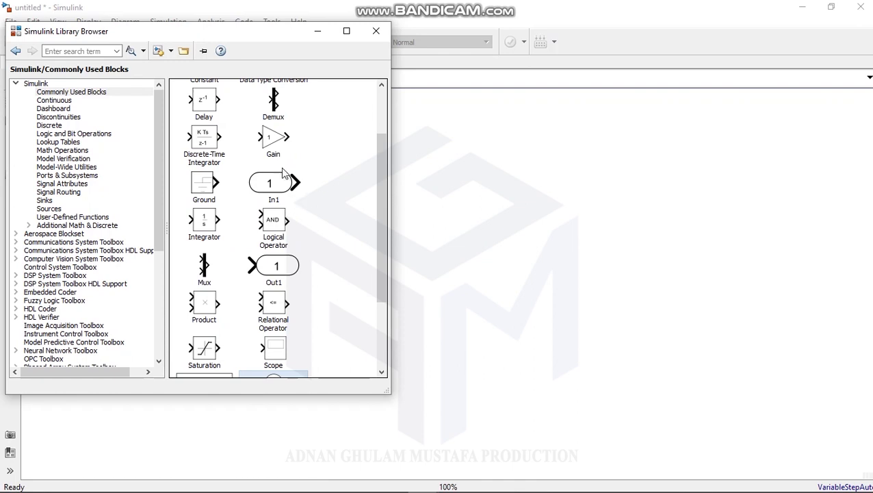
left_click_drag(277, 140, 406, 171)
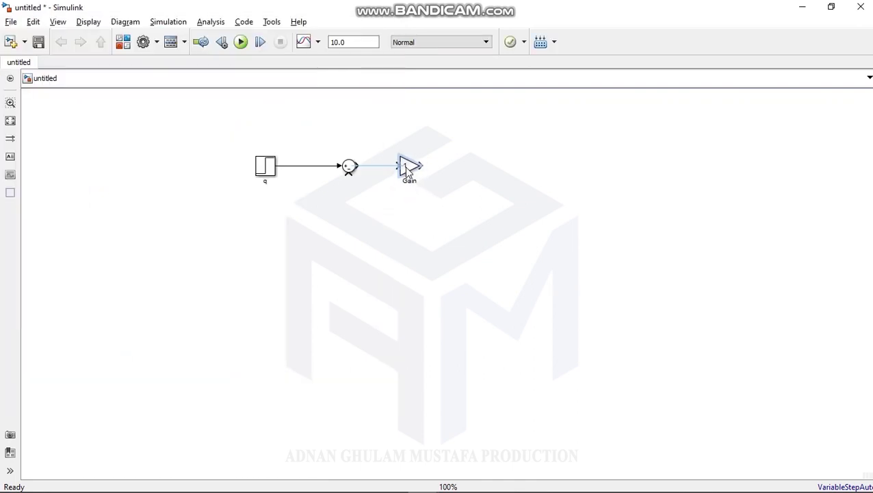
left_click(357, 166)
left_click_drag(352, 166, 398, 165)
Place an Integrator block after the Gain block and connect the Gain output to its input
key("alt+Tab")
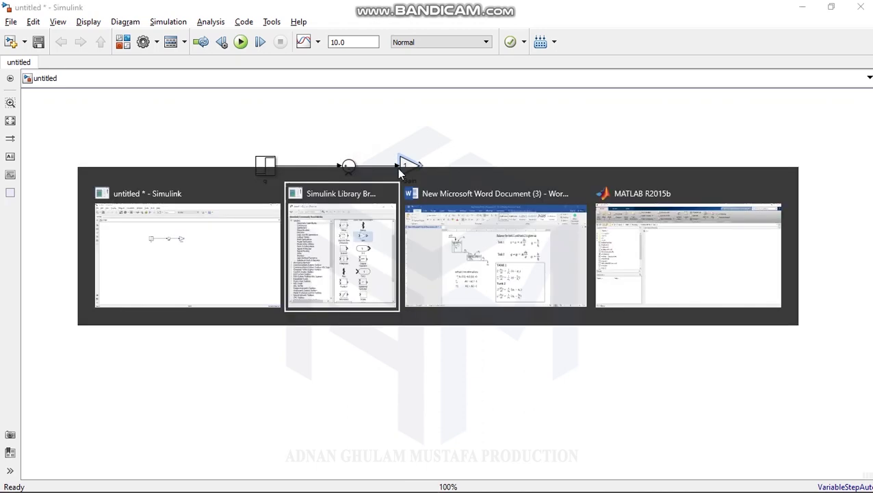
scroll(286, 197, "up", 1)
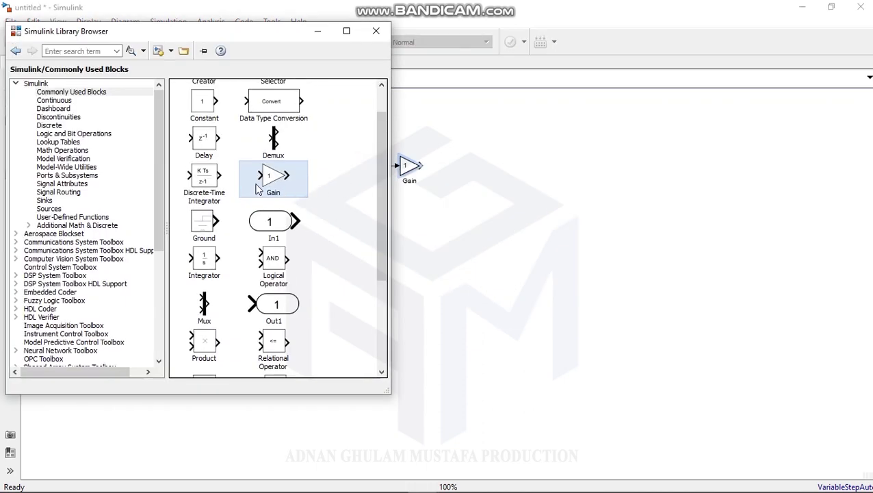
scroll(246, 219, "down", 3)
left_click_drag(207, 150, 482, 167)
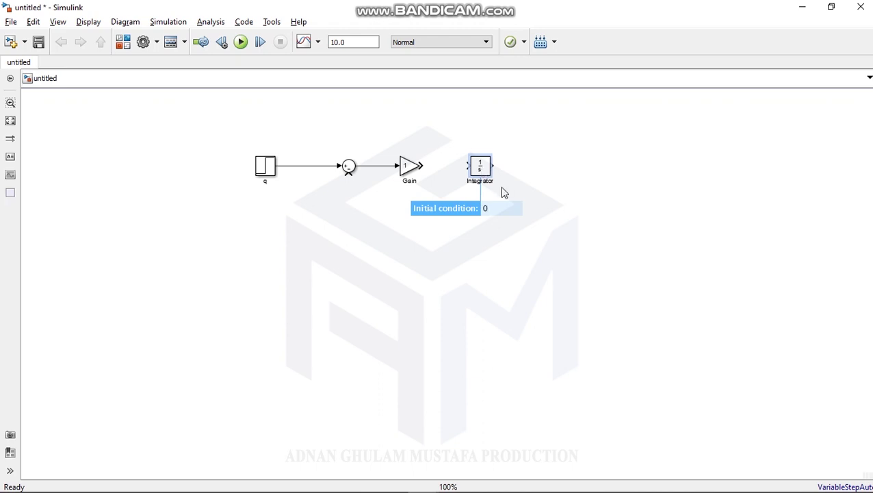
left_click(503, 192)
left_click(416, 171)
left_click_drag(421, 164, 471, 165)
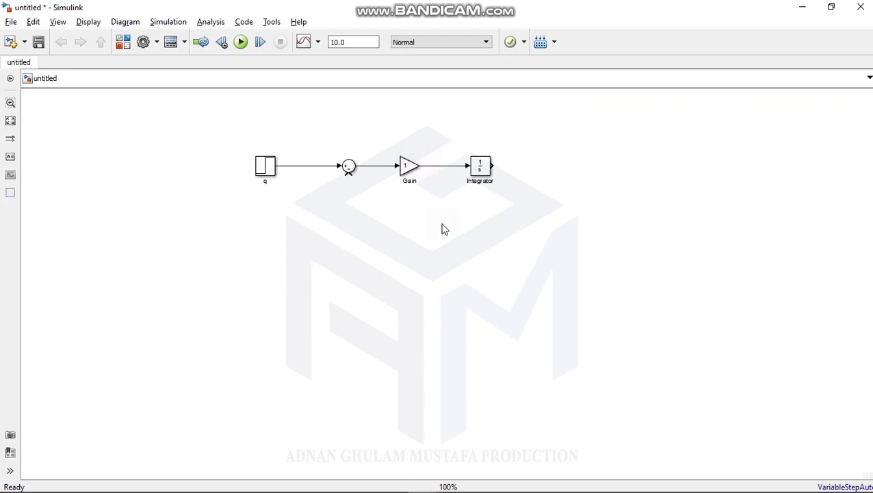
left_click(473, 169)
Add a Scope block at the end of the row and connect the Integrator output to it
key("alt+Tab")
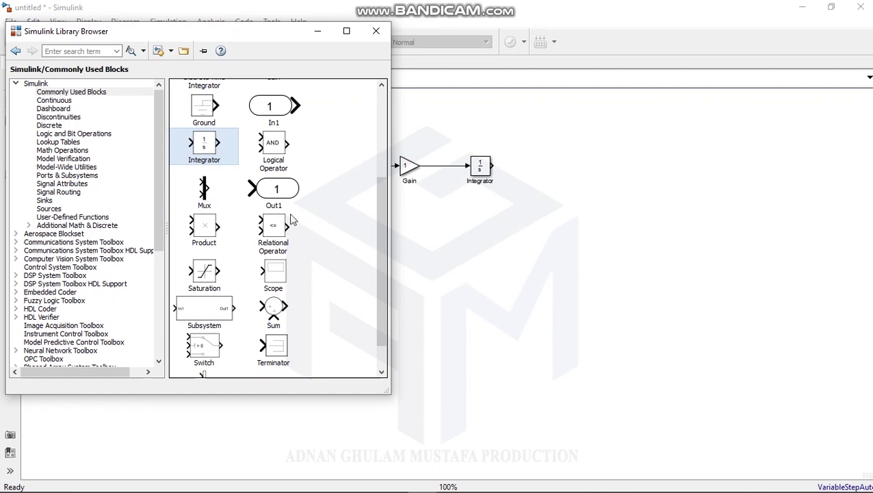
scroll(282, 259, "down", 1)
left_click_drag(278, 239, 602, 173)
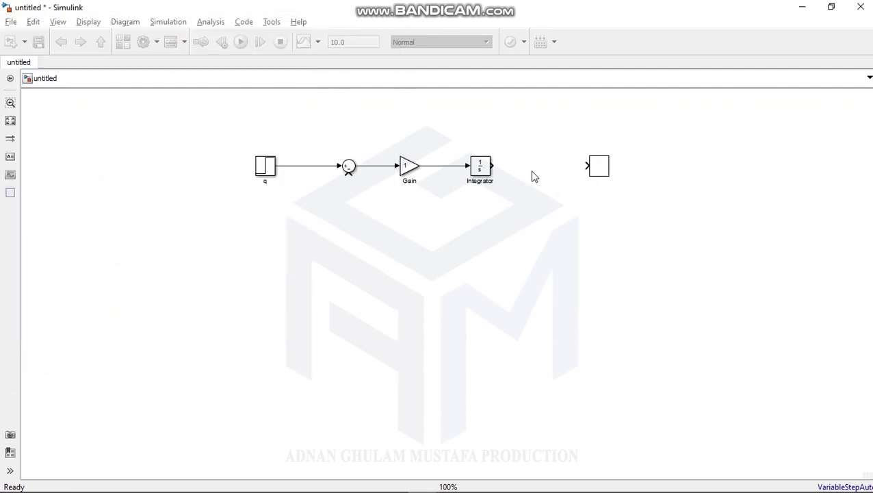
left_click_drag(492, 164, 588, 166)
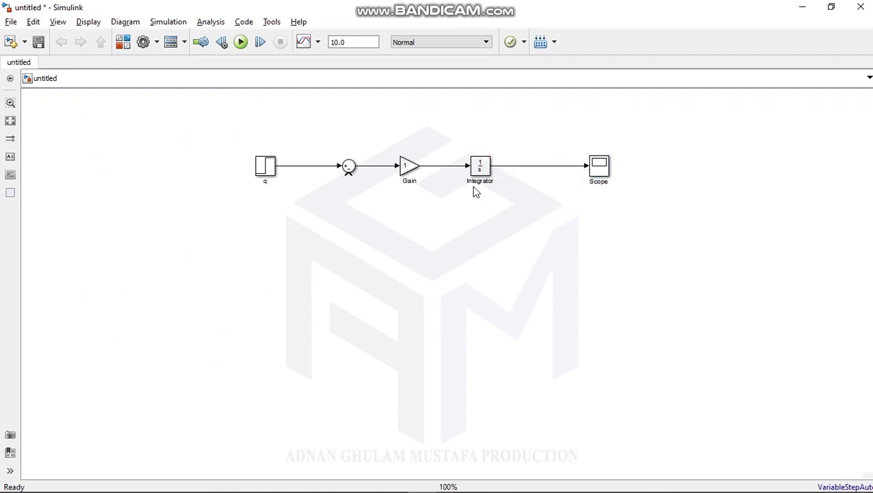
left_click(522, 167)
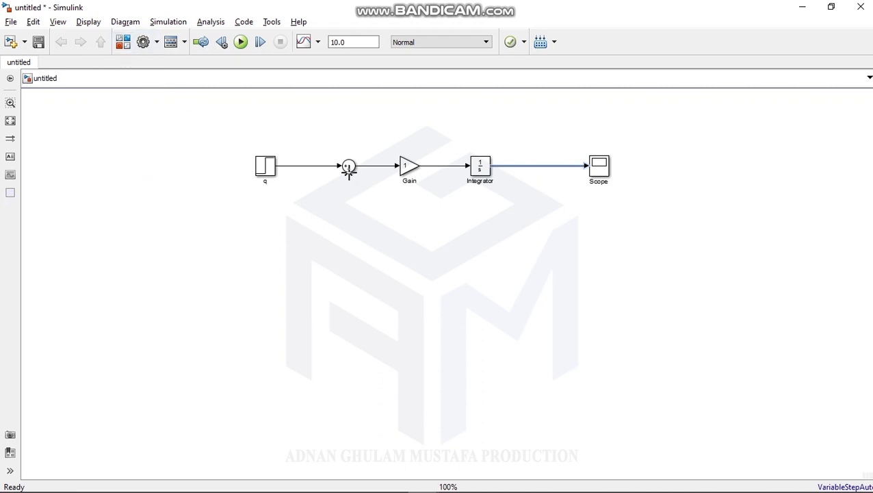
Place a Product block below the Gain block and flip it so its output faces the Sum block
key("alt+Tab")
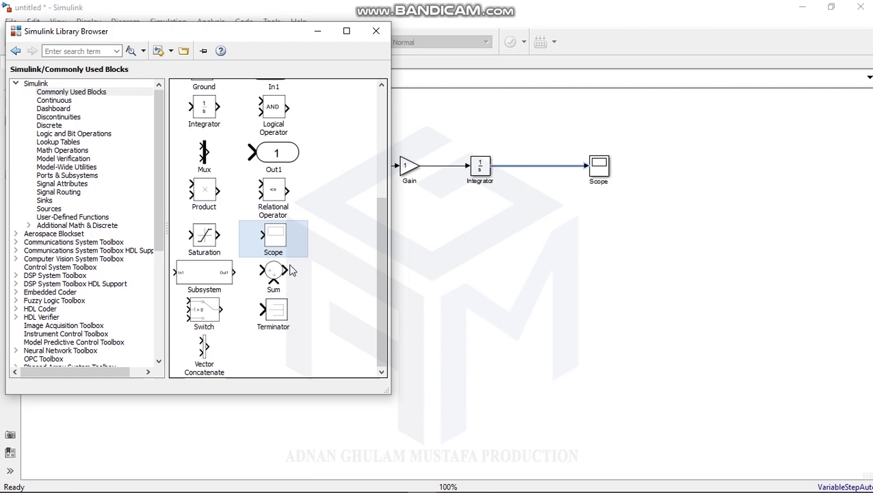
left_click_drag(212, 205, 419, 250)
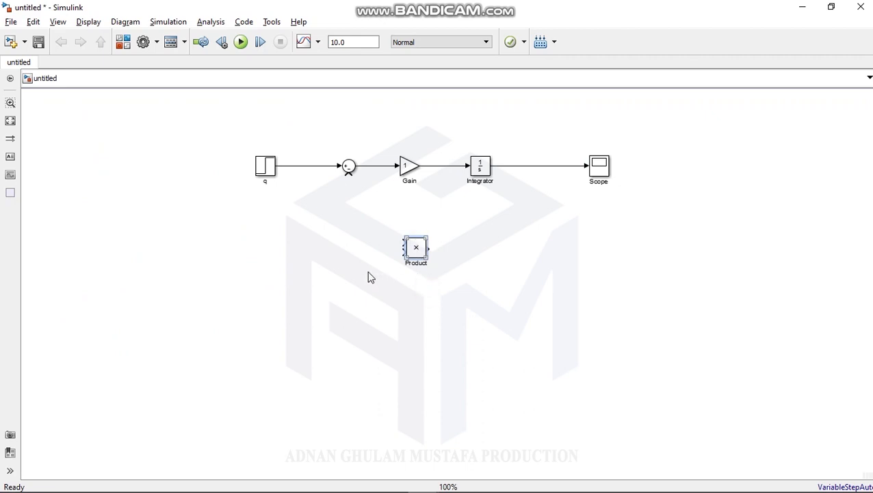
right_click(356, 248)
left_click(360, 249)
right_click(414, 248)
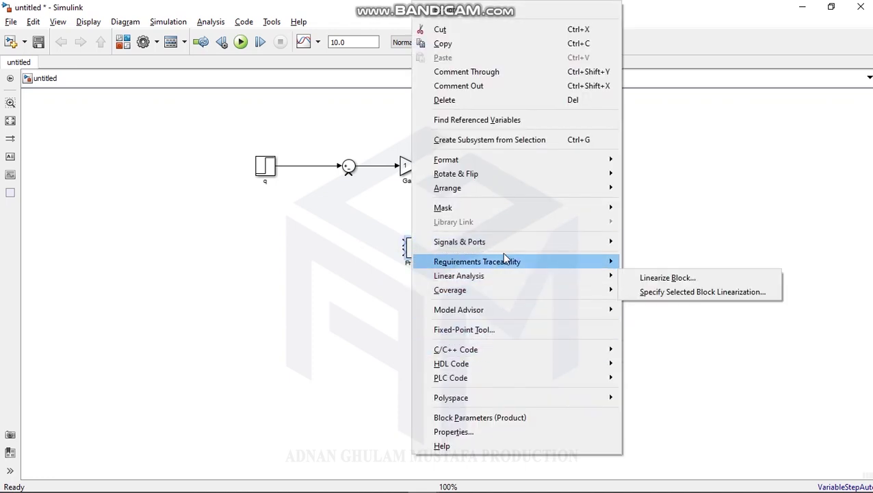
mouse_move(540, 189)
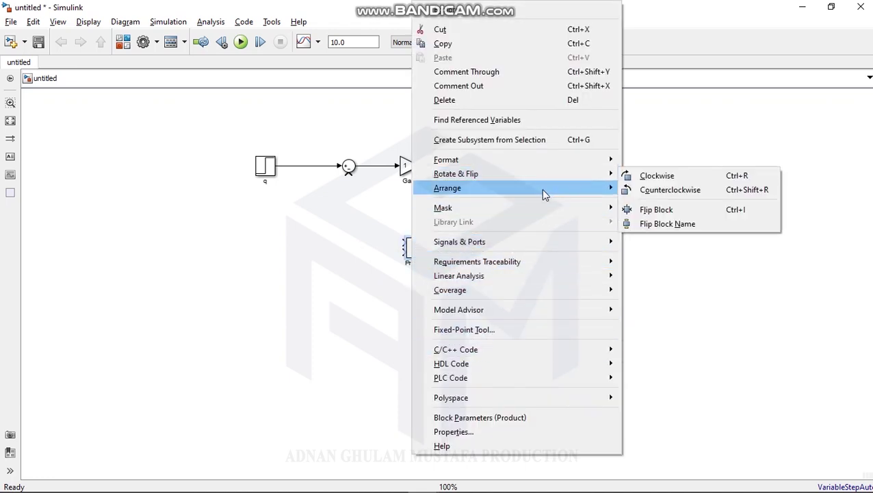
mouse_move(585, 172)
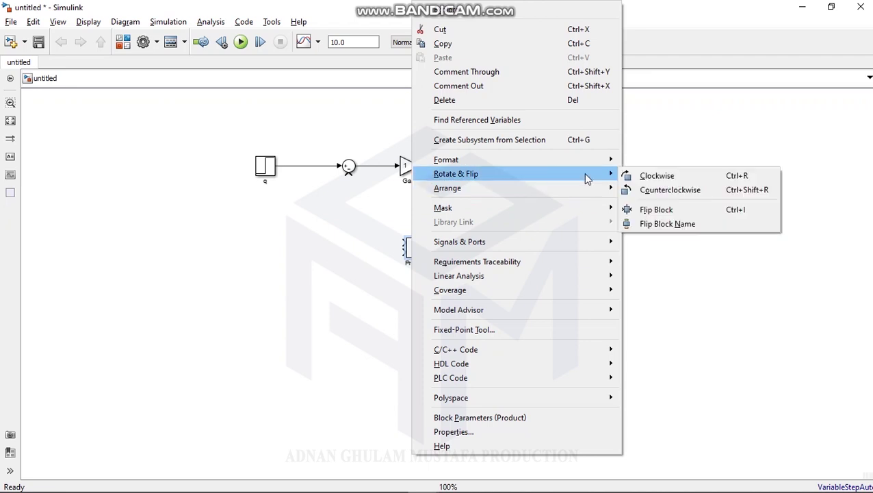
left_click(659, 210)
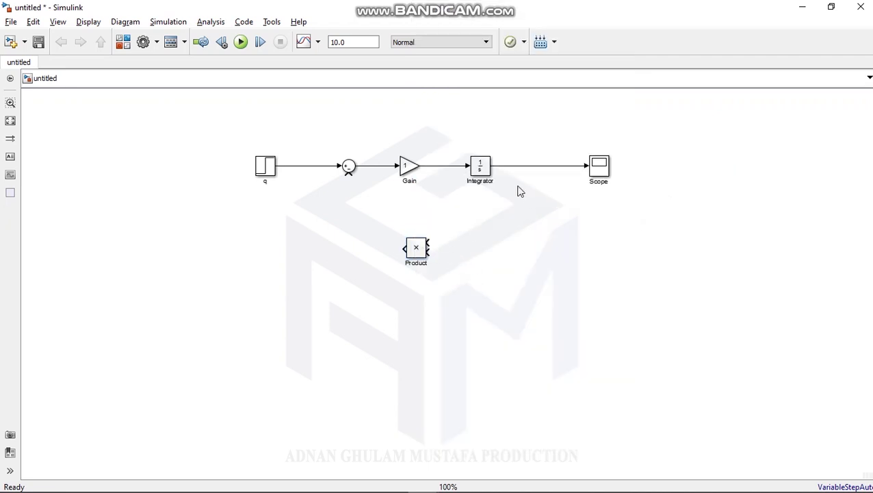
Check the tank 1 equation in the Word document and return to the Simulink block library
key("alt+Tab")
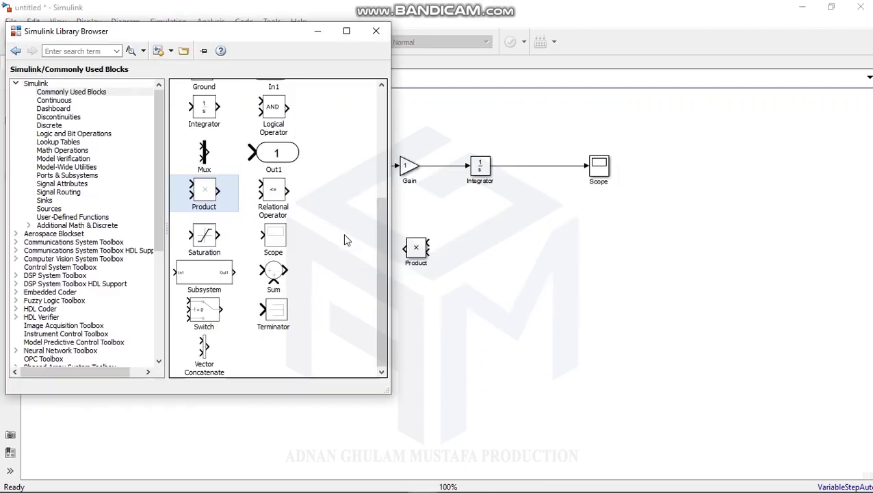
key("alt+Tab")
key("alt+Tab")
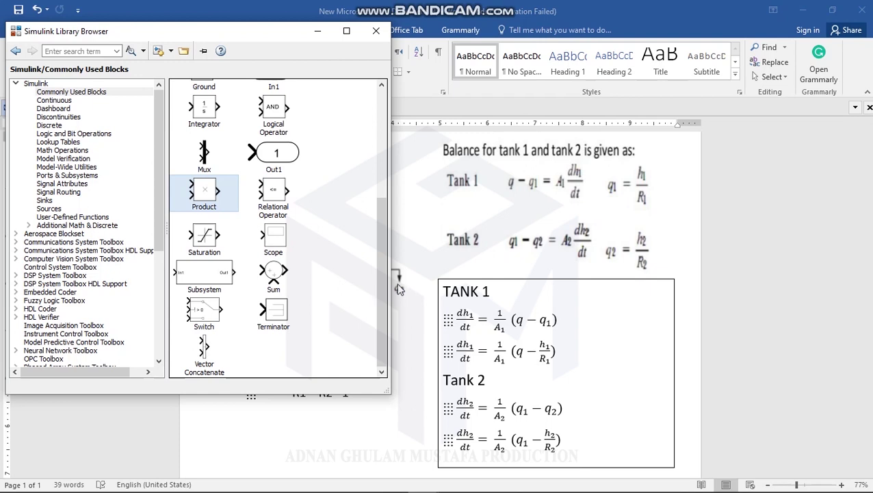
key("alt+Tab")
key("alt+Tab")
key("alt+Tab")
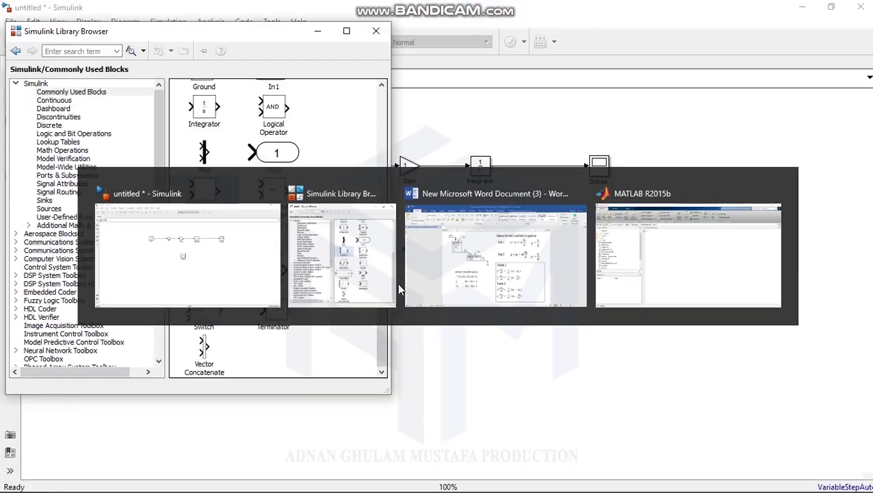
Add a Constant block beside and slightly below the Product block, and flip it to face the Product inputs
scroll(250, 192, "up", 1)
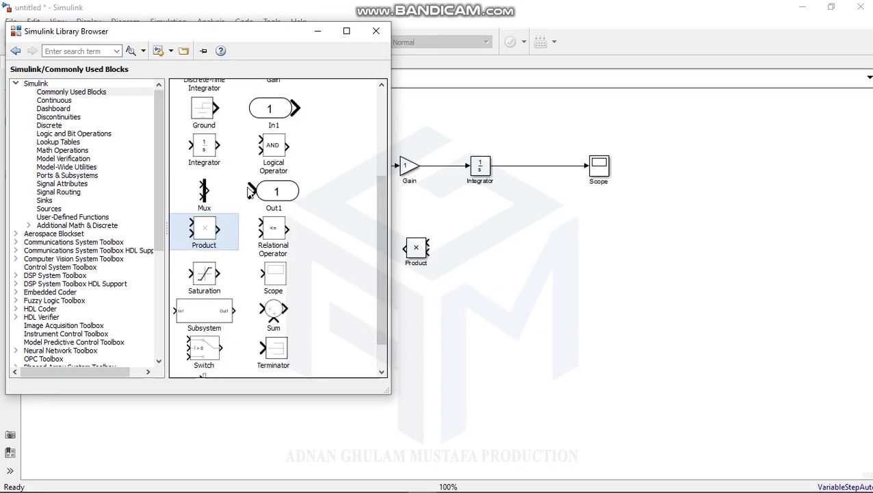
scroll(226, 140, "up", 3)
left_click(207, 113)
left_click_drag(207, 113, 479, 274)
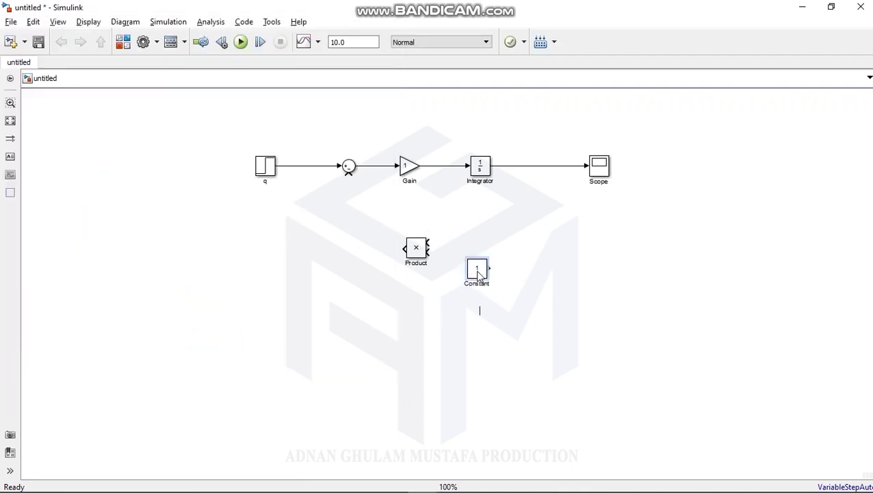
right_click(478, 271)
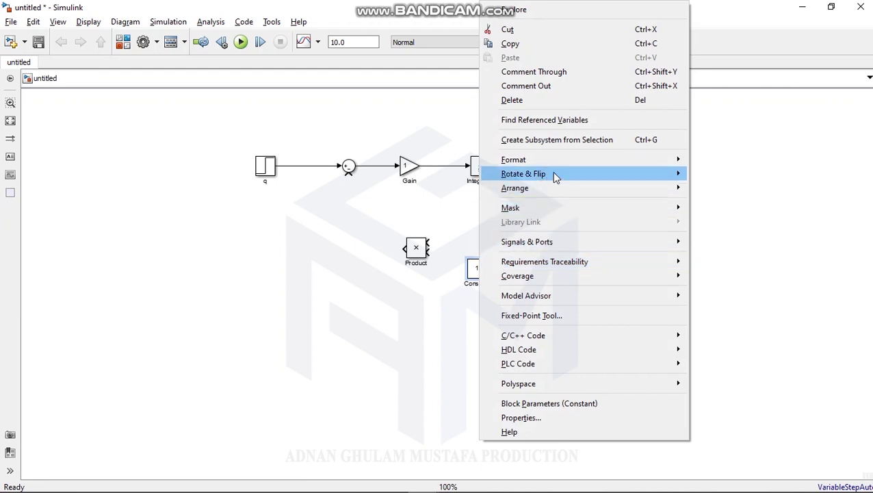
mouse_move(551, 172)
left_click(715, 209)
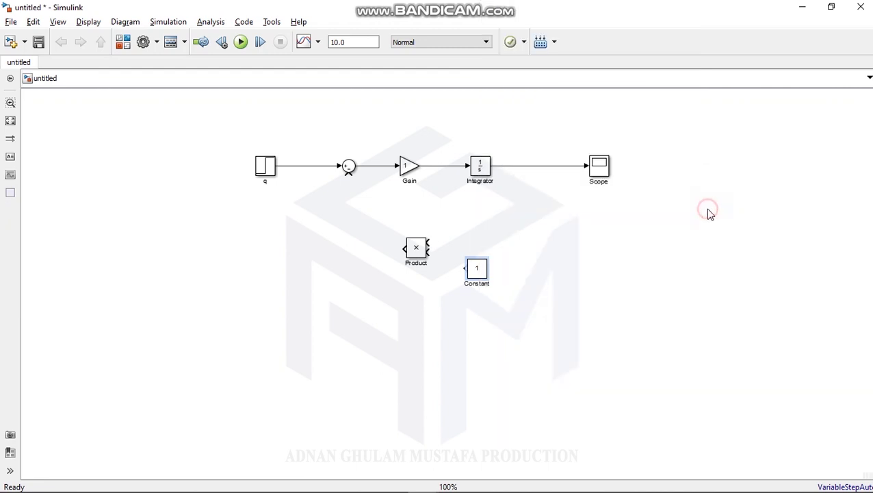
Wire the Constant and a branch of the Integrator output through the Product to the Sum's free input, and review the Gain parameters
mouse_move(464, 266)
left_mouse_down()
mouse_move(428, 252)
mouse_move(532, 216)
mouse_move(529, 165)
left_mouse_up()
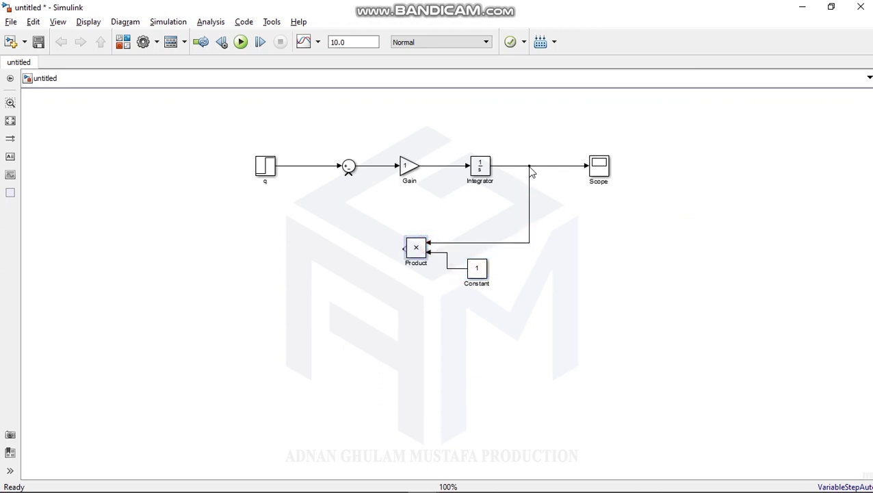
left_click_drag(404, 248, 349, 174)
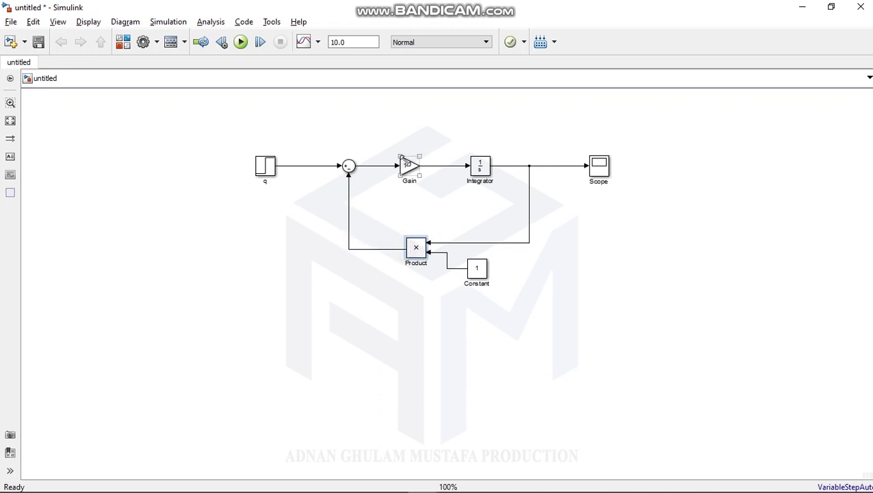
double_click(406, 165)
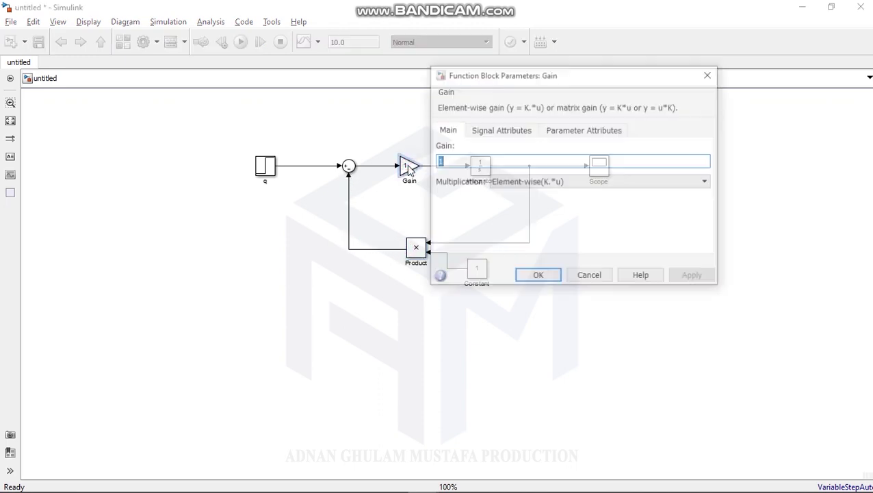
left_click(551, 278)
left_click(455, 199)
Move the Constant block slightly farther from the Product block and rename it R1
left_click_drag(478, 268, 504, 276)
double_click(500, 292)
type("T")
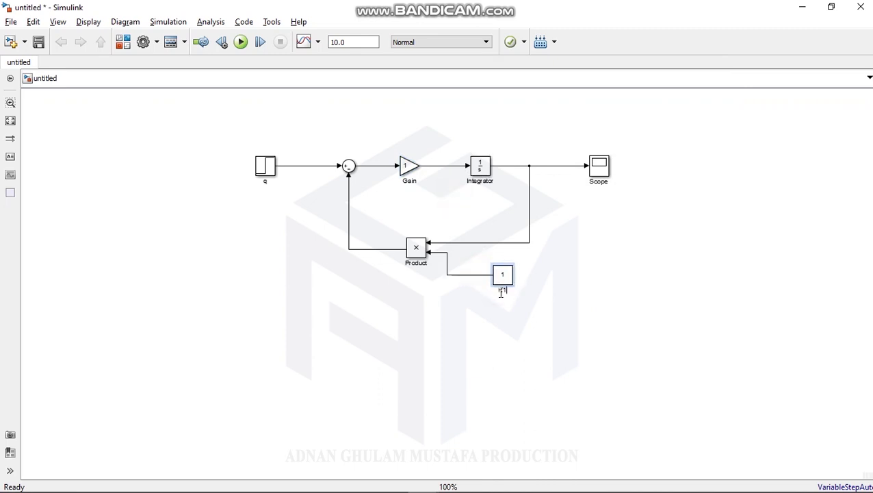
left_click(408, 328)
Label the Integrator output signal h1, the Sum output q-q1 and the Gain output 1/A1(q-q1)
double_click(511, 167)
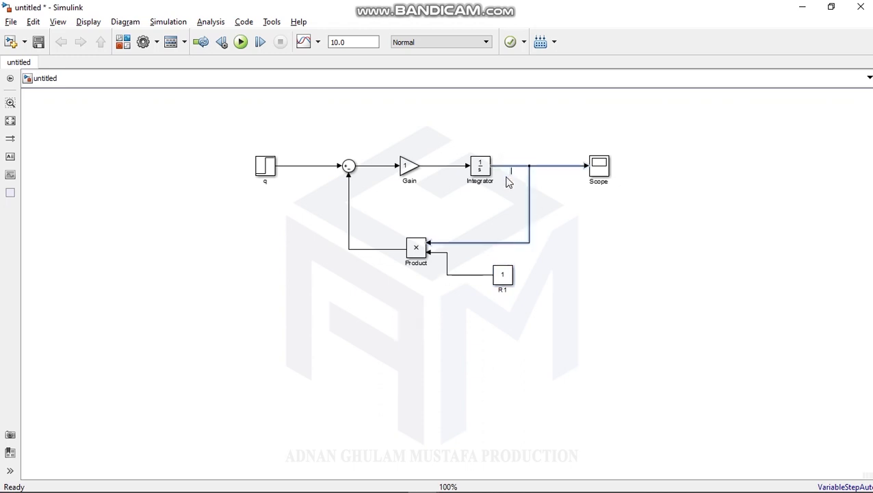
left_click(572, 220)
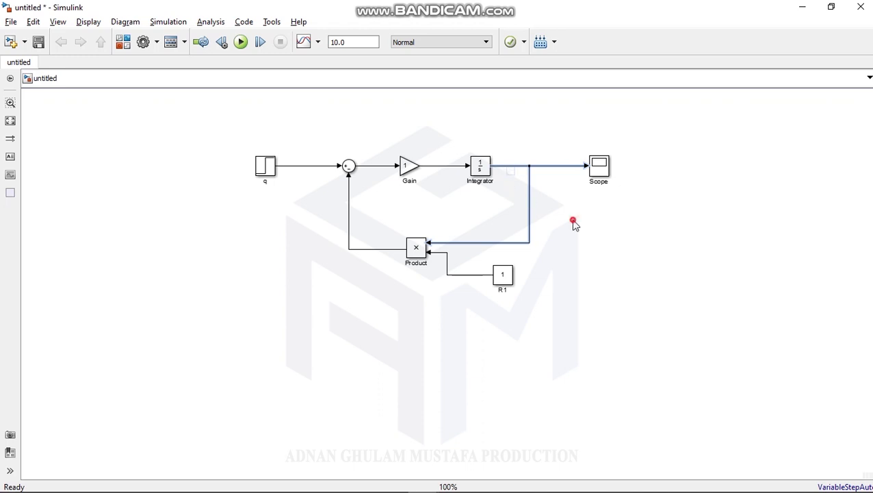
double_click(375, 167)
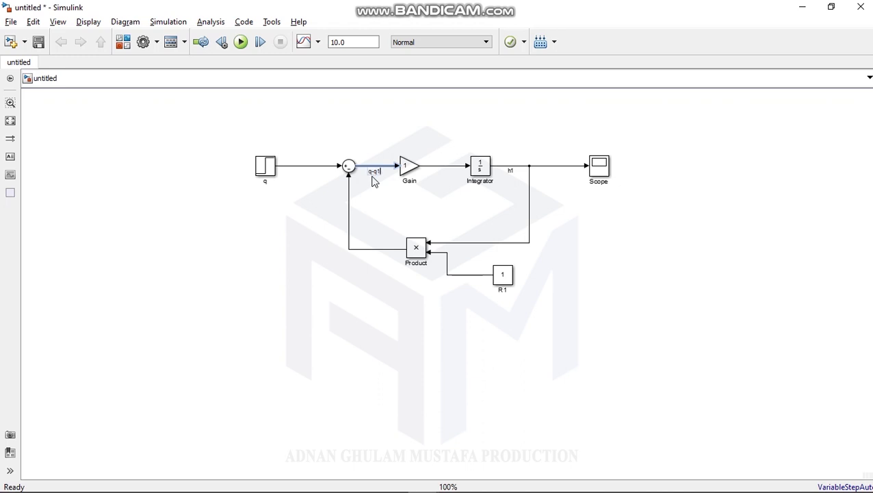
left_click(384, 196)
left_click(440, 167)
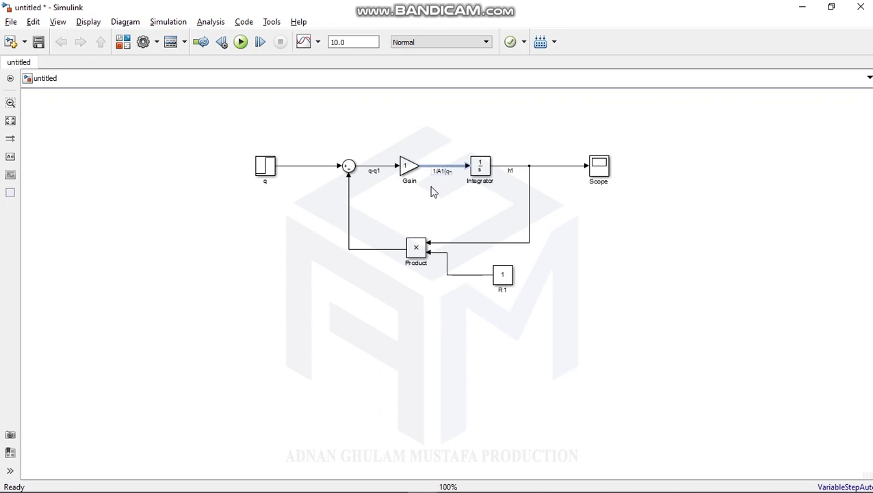
type("1)")
left_click(551, 234)
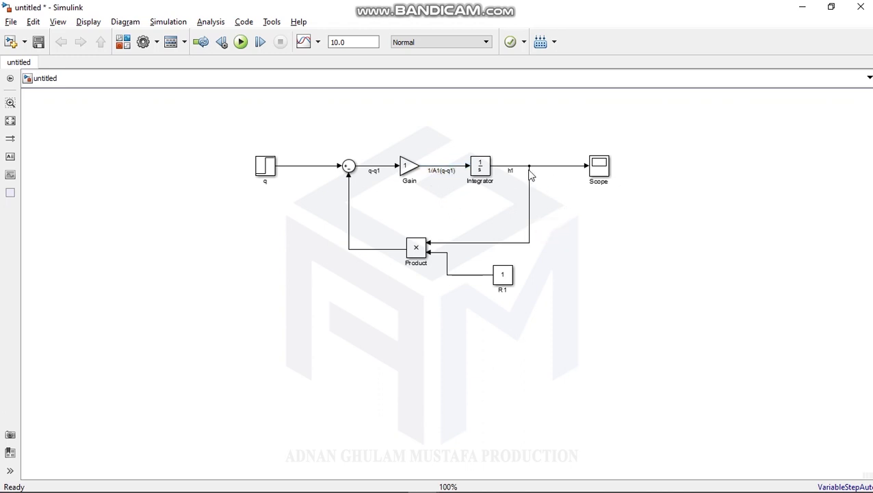
Run the simulation, view the h1 response in the Scope, and close the Scope window
left_click(245, 45)
left_click(604, 169)
double_click(591, 170)
key("ctrl+t")
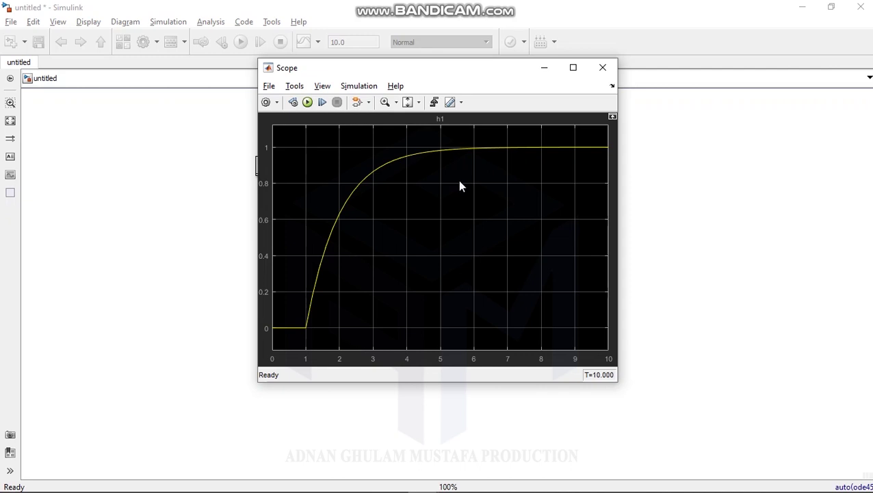
left_click(599, 71)
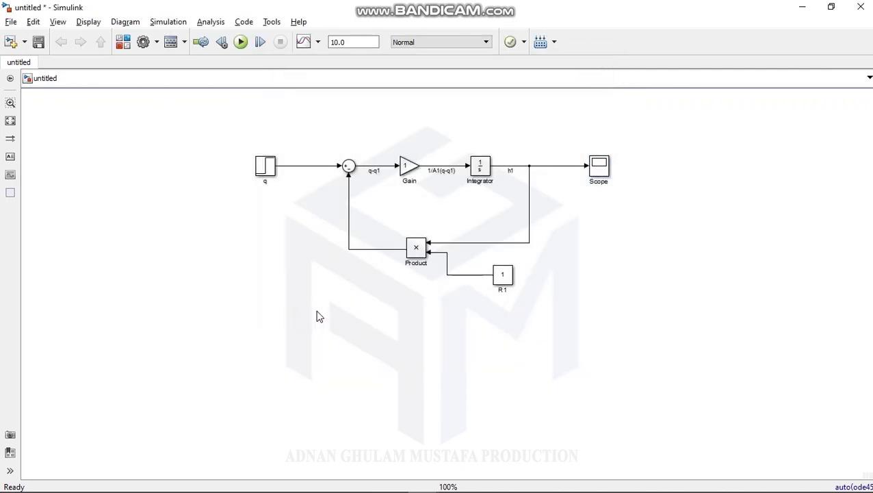
Switch to the Word document to review the Tank 2 balance equations, and return to the Simulink model
key("alt+Tab")
key("alt+Tab")
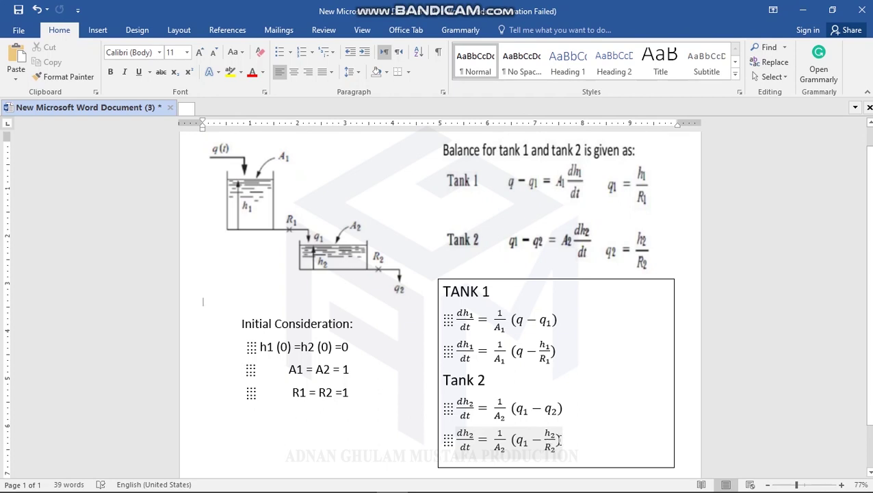
key("alt+Tab")
left_click(370, 375)
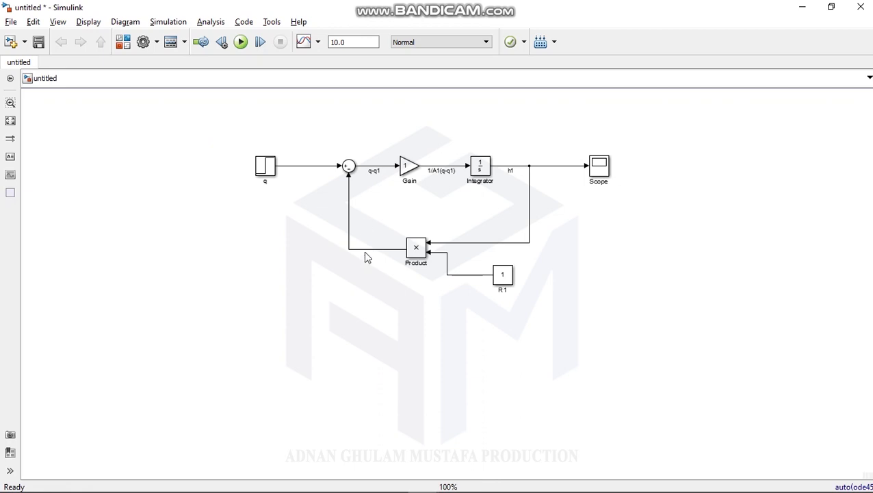
Place copies of the Gain and Integrator blocks side by side below the first loop, aligned horizontally
left_click(408, 170)
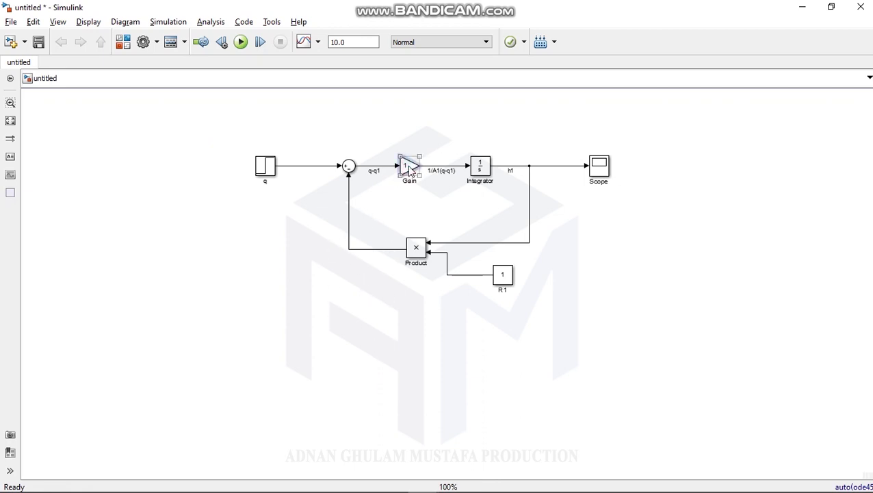
left_click(399, 227)
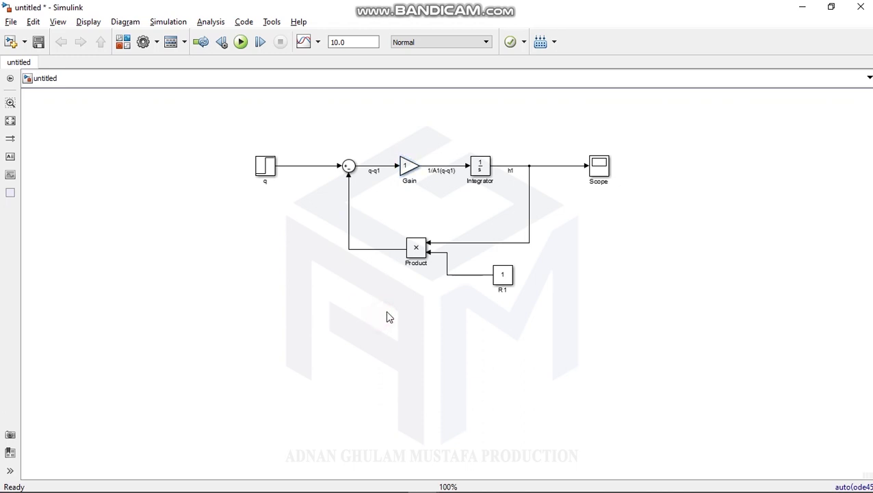
key("ctrl+v")
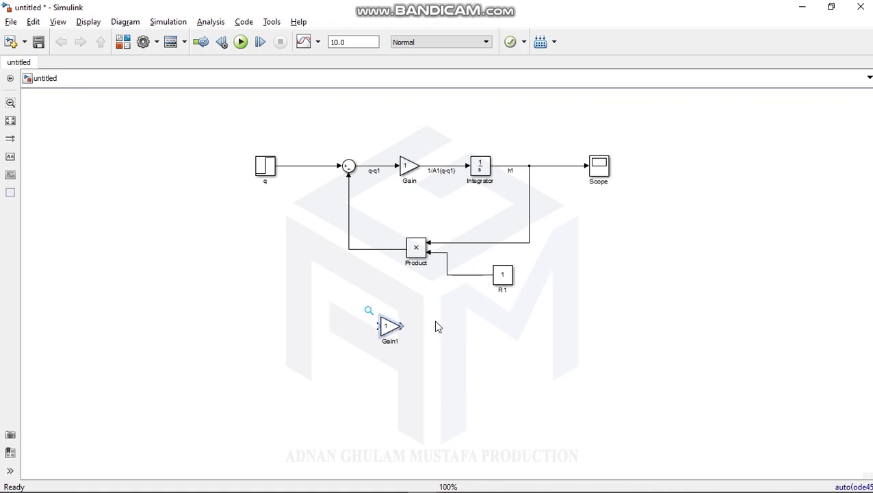
left_click(486, 170)
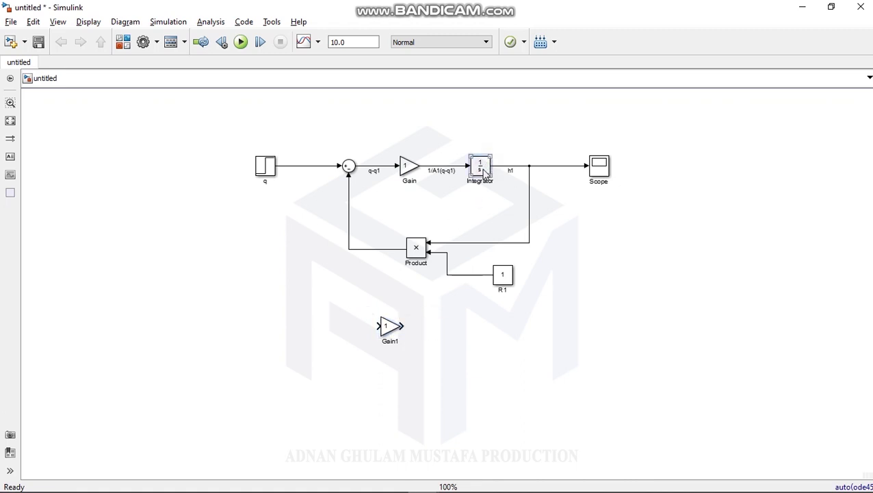
left_click(454, 335)
key("ctrl+v")
left_click_drag(456, 341, 486, 331)
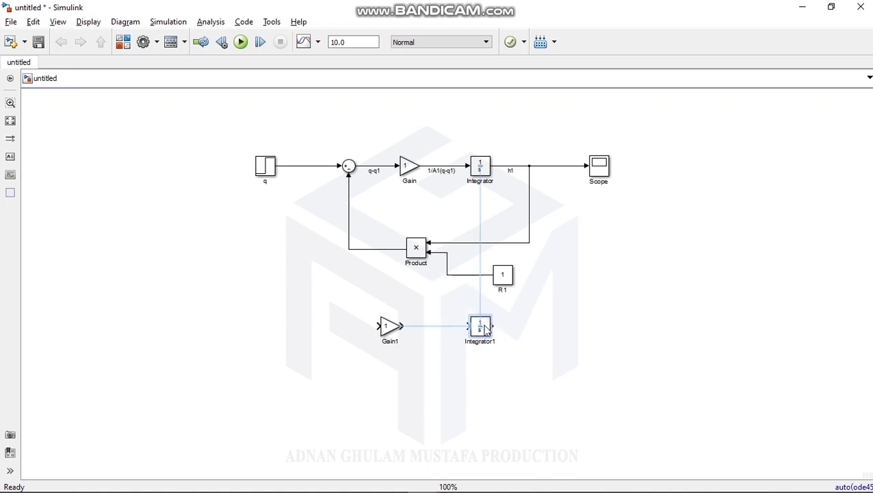
Duplicate the Product and R1 blocks with their connecting line below Gain1 and Integrator1, and delete the copied dangling lines
left_click_drag(530, 295, 399, 230)
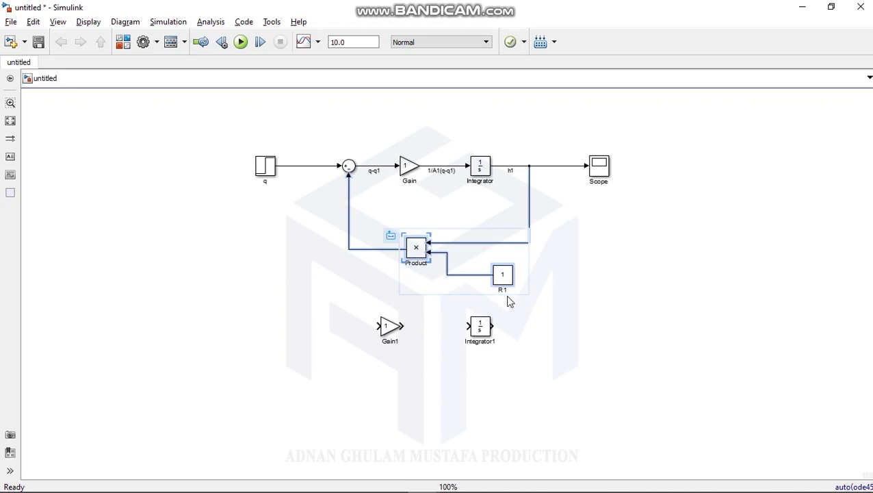
left_click(533, 387)
left_click_drag(523, 292, 401, 229)
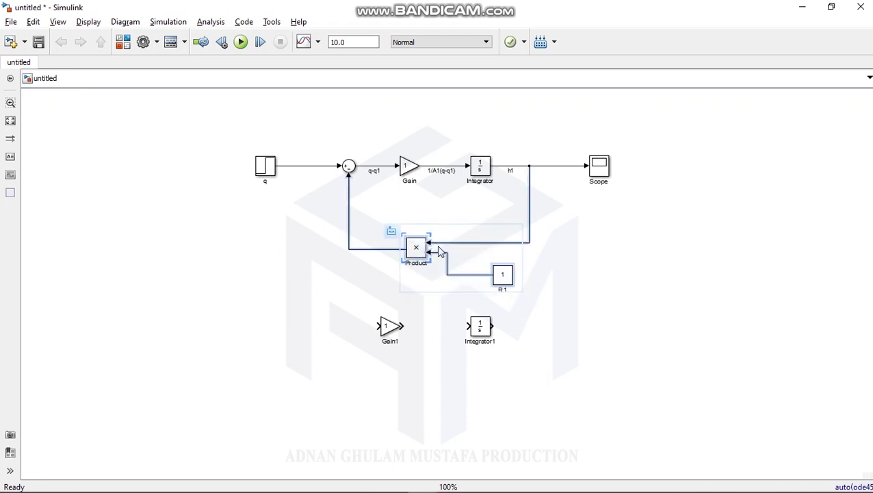
key("ctrl+c")
key("ctrl+v")
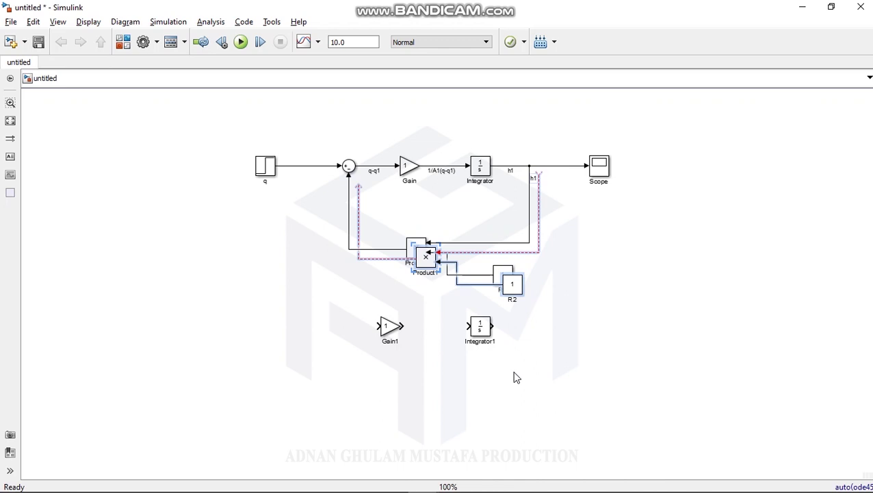
left_click_drag(429, 263, 422, 423)
left_click(583, 374)
left_click(530, 379)
key("Delete")
key("Delete")
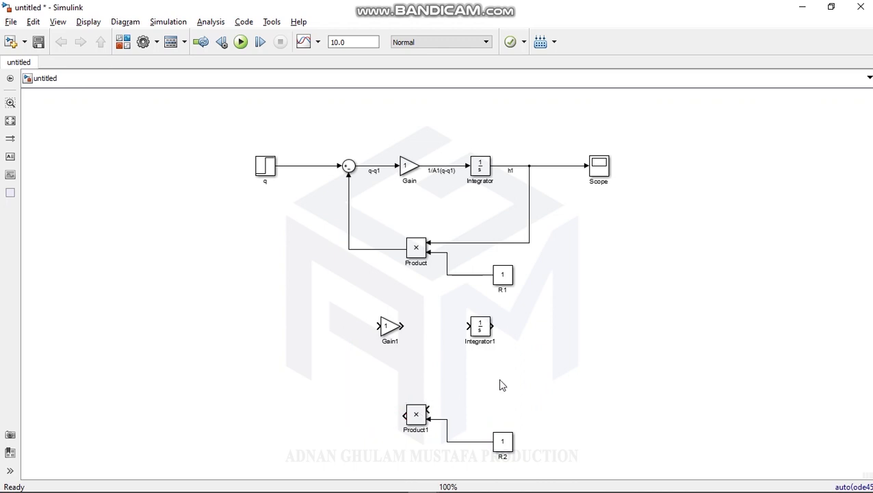
Wire Gain1 to Integrator1 and add a copy of the Sum ahead of Gain1, fed by a branch of the Product output
left_click(401, 327)
left_click_drag(401, 327, 470, 326)
left_click_drag(349, 177, 349, 175)
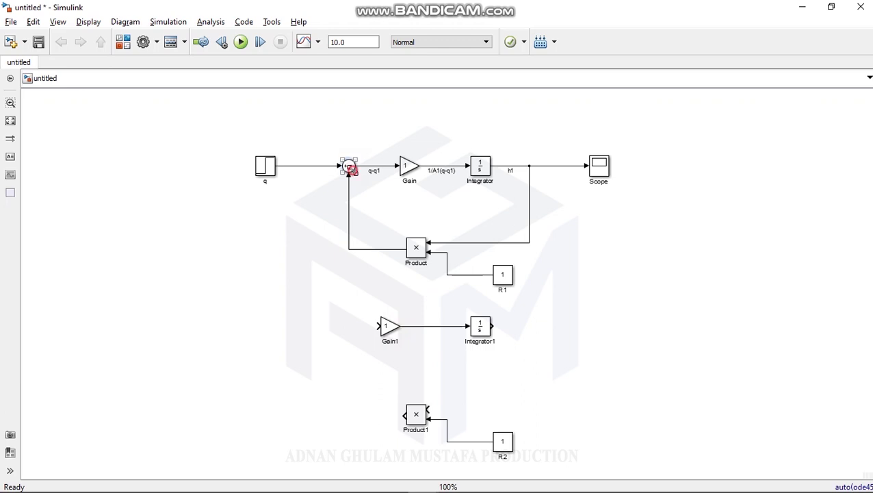
left_click(302, 334)
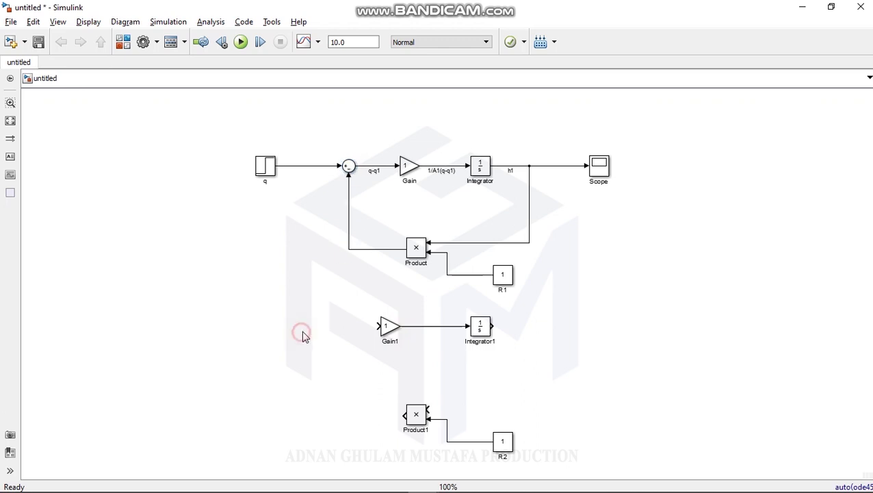
left_click(307, 342)
mouse_move(307, 341)
left_mouse_down()
mouse_move(328, 328)
mouse_move(310, 311)
mouse_move(368, 253)
mouse_move(362, 249)
left_mouse_up()
left_click_drag(323, 341, 380, 326)
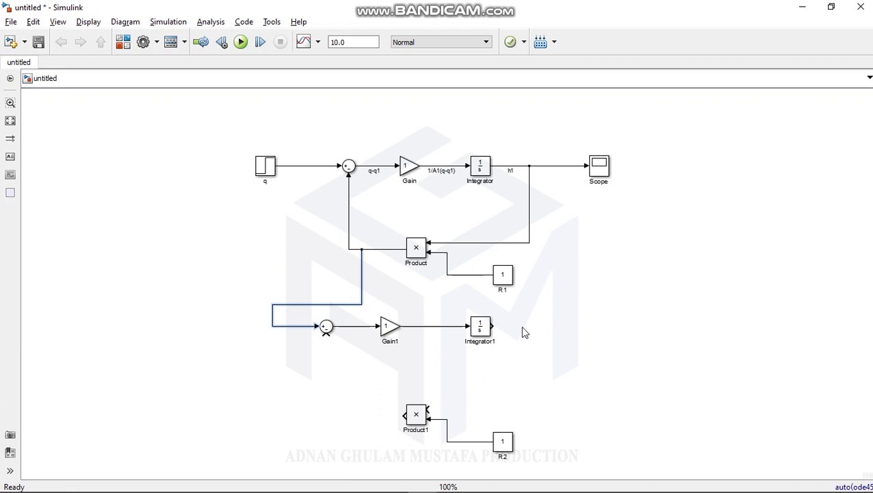
Copy the Scope to Integrator1's output and close the second loop through Product1 to the second Sum's negative input
left_click(599, 169)
left_click_drag(599, 168, 598, 328)
left_click(494, 334)
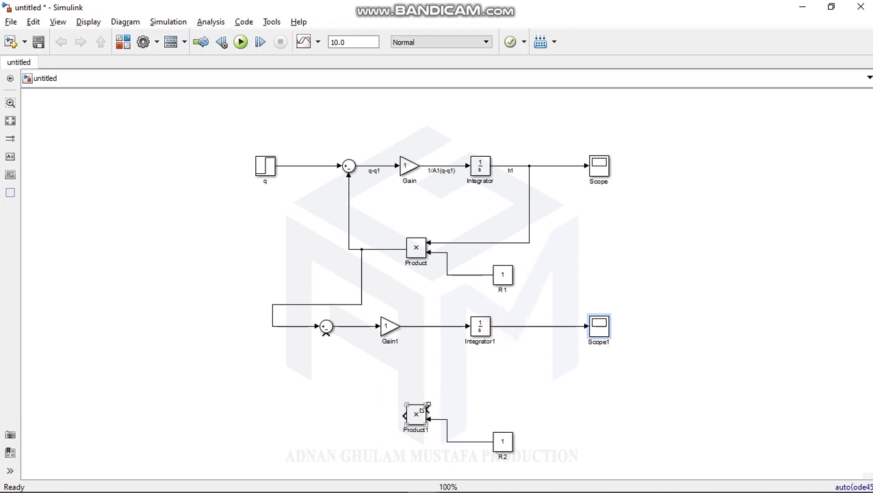
mouse_move(426, 409)
left_mouse_down()
mouse_move(530, 362)
mouse_move(531, 327)
left_mouse_up()
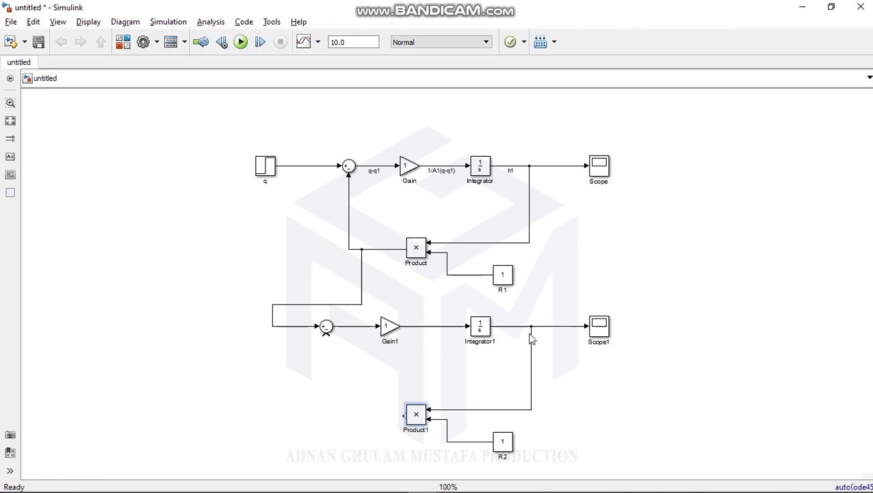
left_click_drag(404, 415, 327, 334)
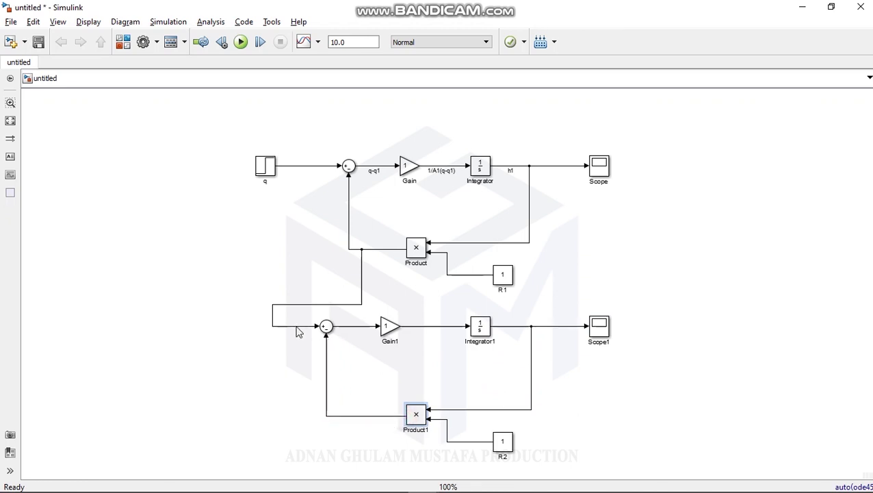
Label the branch feeding the second Sum q1 and the Product1 output signal q2=h2/r2
left_click(333, 304)
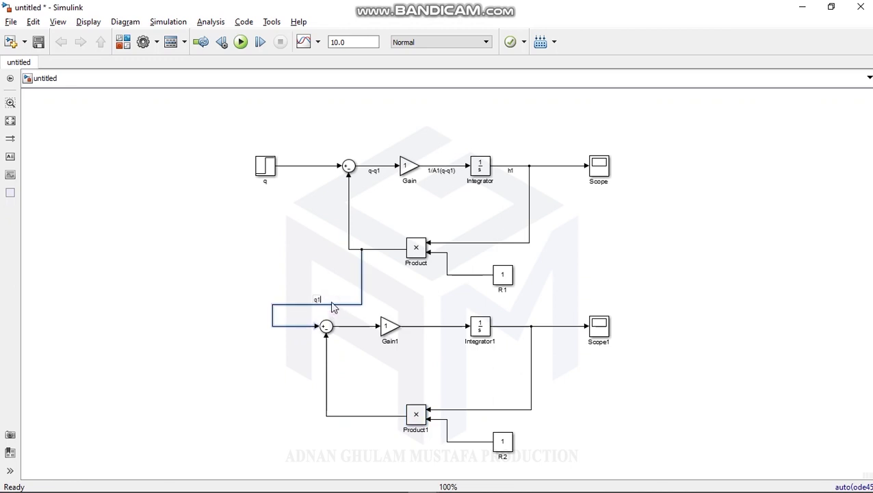
left_click(283, 395)
left_click(328, 391)
double_click(328, 391)
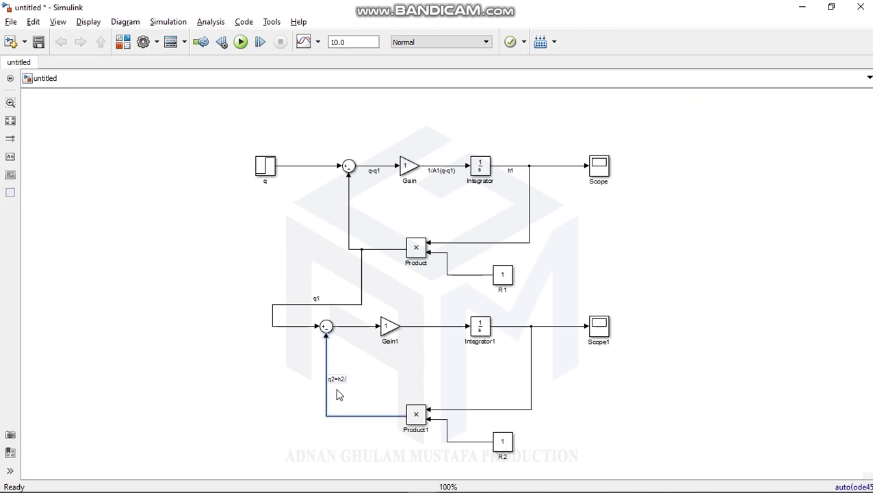
left_click(366, 384)
Label the second Sum's output q1-q2, the Gain1 output 1/A2(q1-q2) and the Integrator1 output h2
left_click(356, 329)
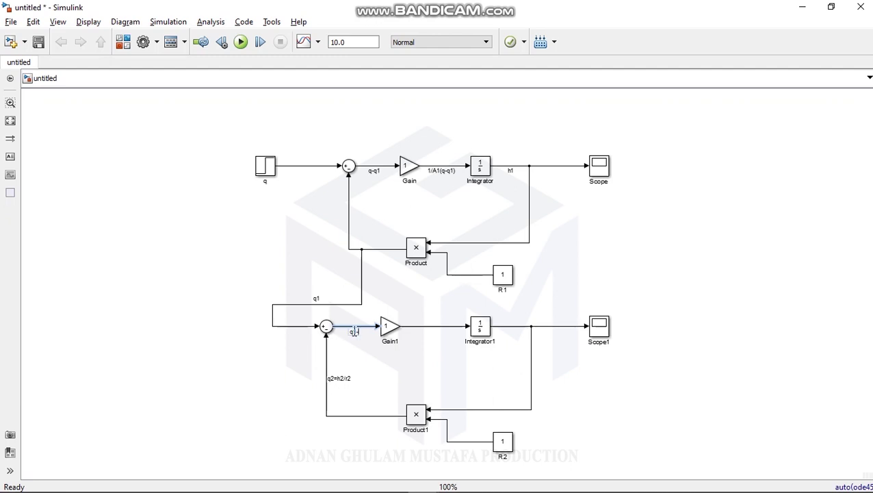
type("2")
left_click(430, 360)
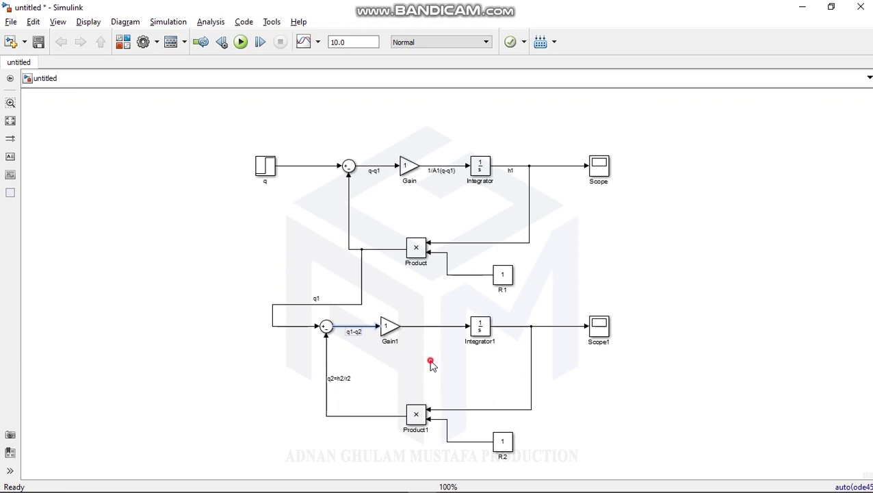
left_click(427, 327)
type("q1-q2)")
left_click(423, 352)
left_click(490, 334)
left_click(518, 333)
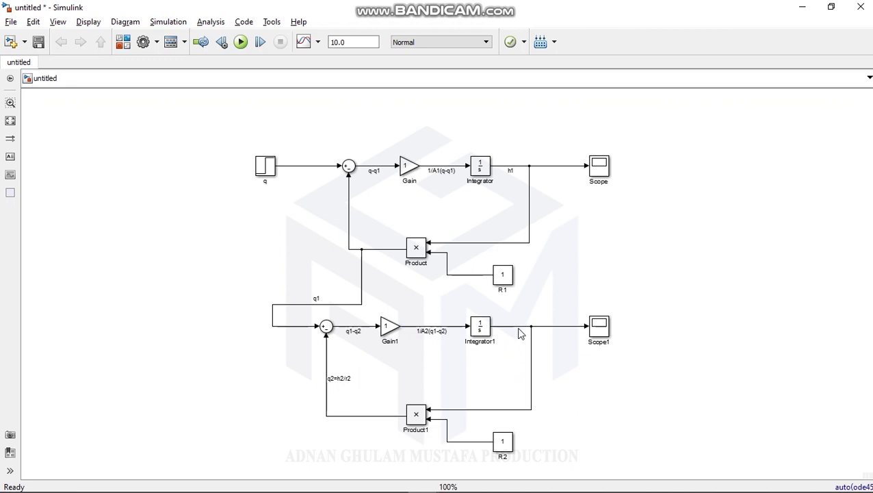
left_click(519, 332)
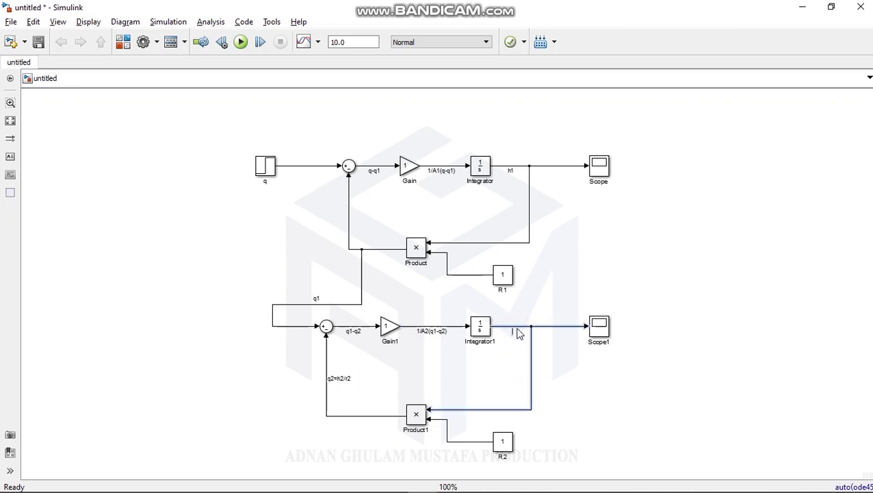
type("h2")
left_click(565, 405)
left_click(506, 444)
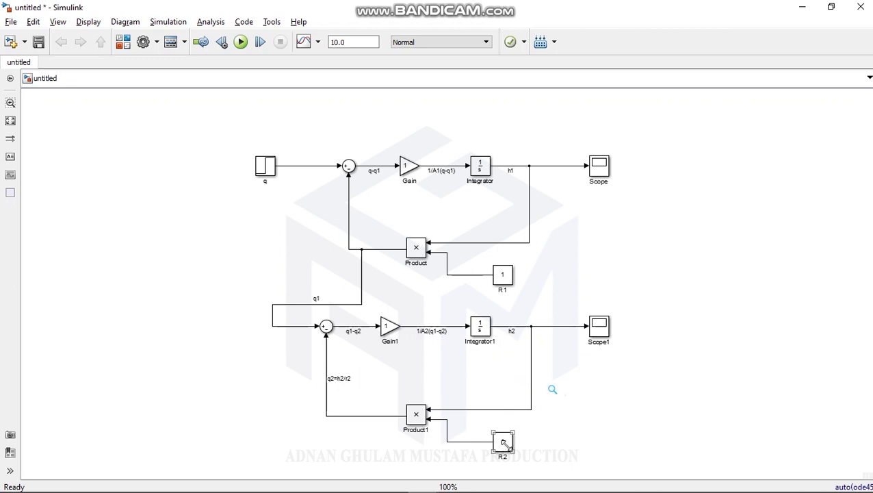
left_click(483, 462)
Rename the Gain1 block in the second loop 1/A2
left_click(390, 326)
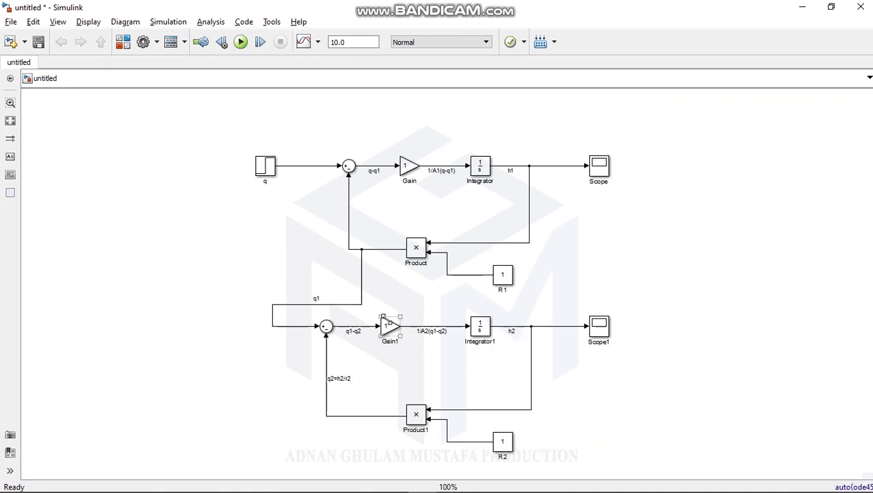
left_click(367, 357)
left_click(387, 335)
left_click(403, 356)
left_click(394, 345)
double_click(390, 342)
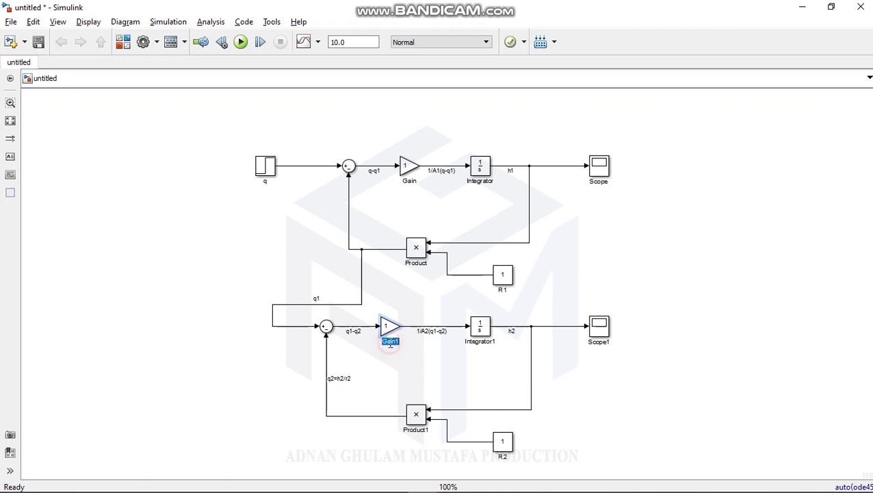
key("BackSpace")
type("1/A2")
key("Return")
Rename the Gain block in the first loop 1/A1
left_click(414, 182)
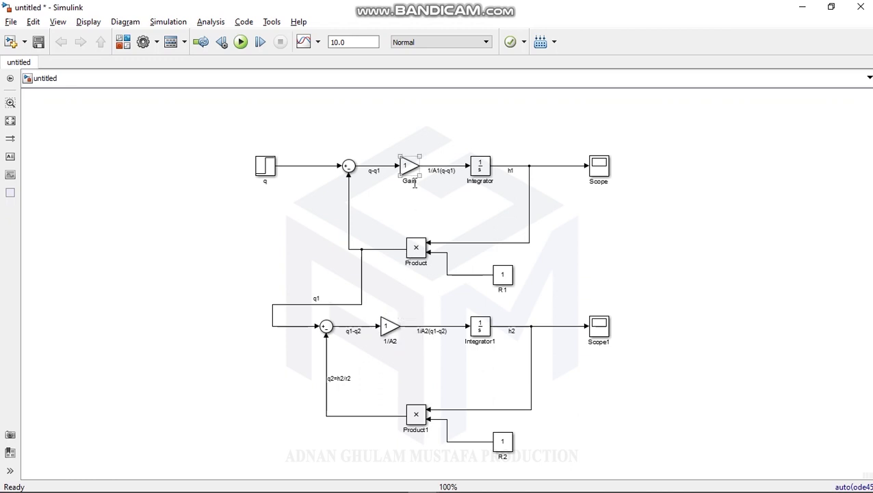
double_click(410, 181)
key("End")
key("shift+Left")
key("shift+Left")
key("shift+Left")
type("1/A1")
left_click(446, 200)
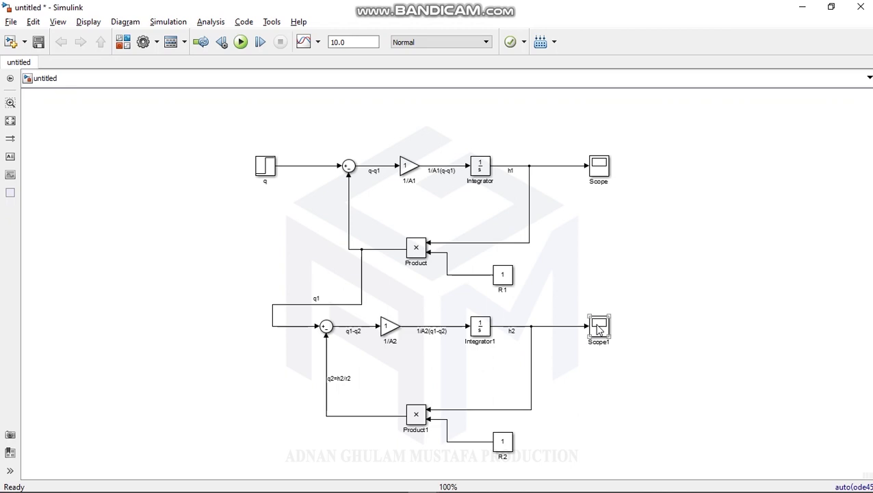
Run the simulation, view the h2 response in Scope1, and close the Scope1 window
left_click(240, 42)
double_click(591, 332)
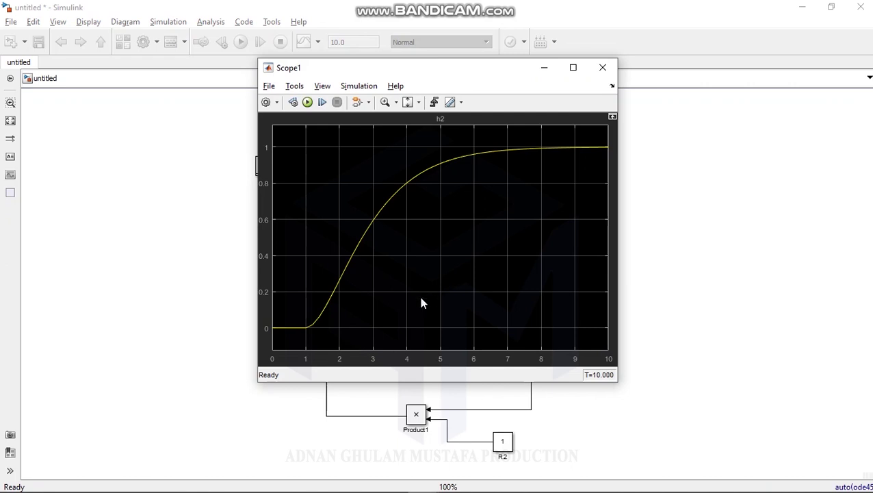
left_click(598, 72)
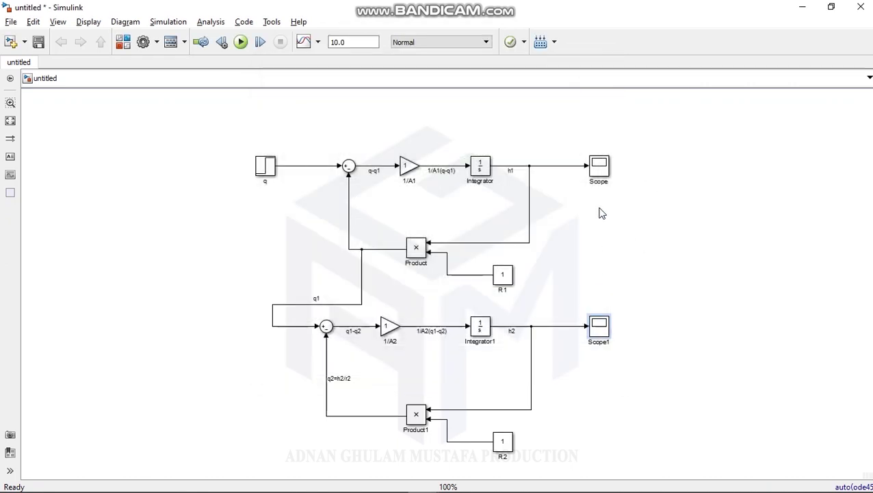
left_click(566, 288)
Add a Mux block with 2 inputs between the two scopes and wire branches of h1 and h2 into it
key("alt+Tab")
key("Tab")
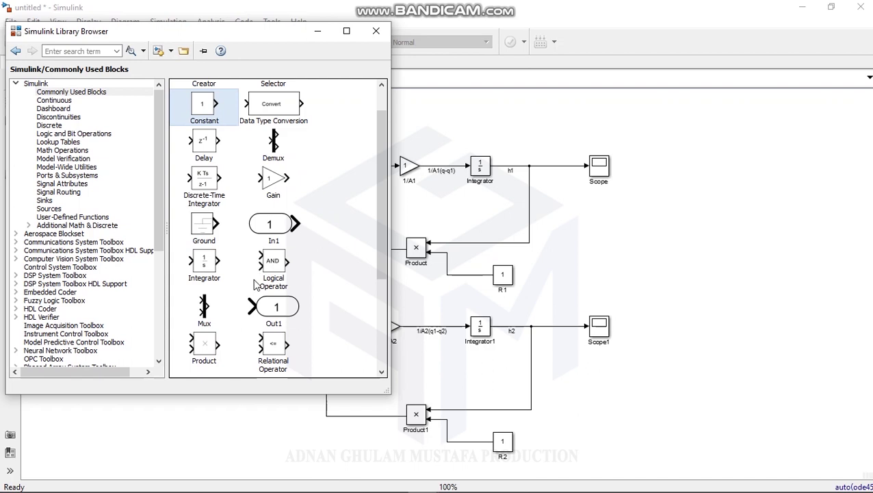
scroll(281, 303, "down", 1)
left_click_drag(205, 274, 605, 239)
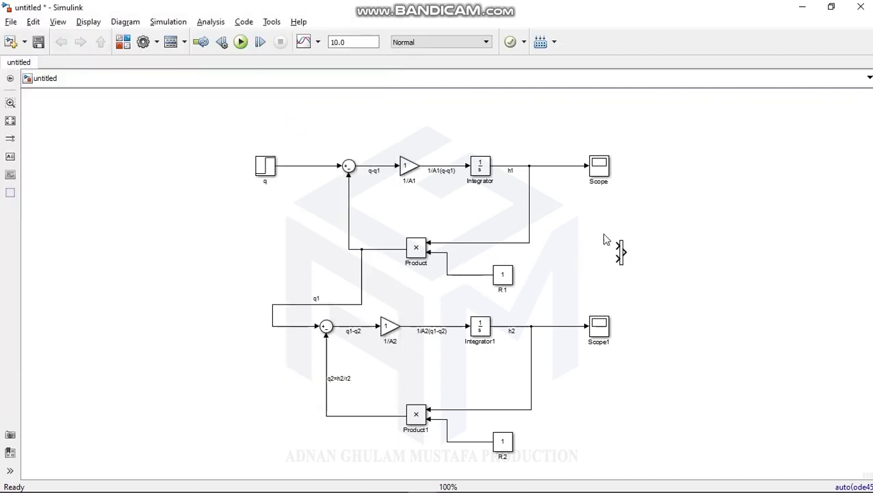
left_click(619, 252)
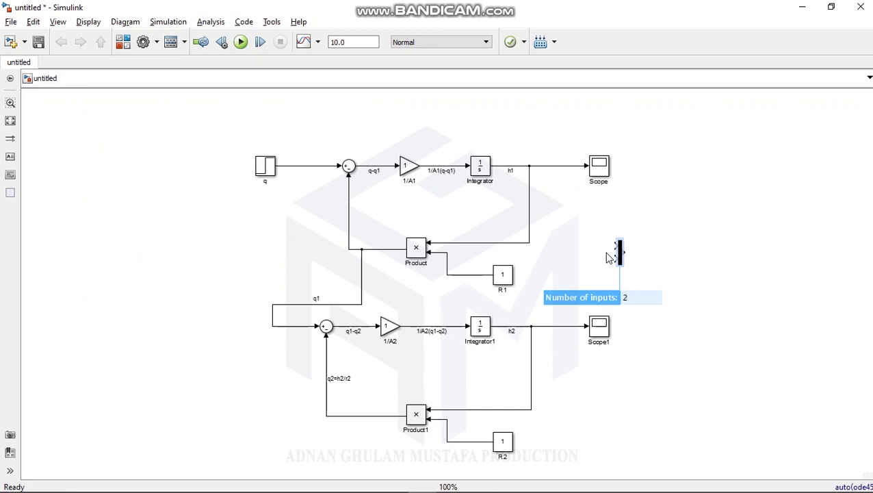
key("Return")
left_click_drag(616, 246, 573, 165)
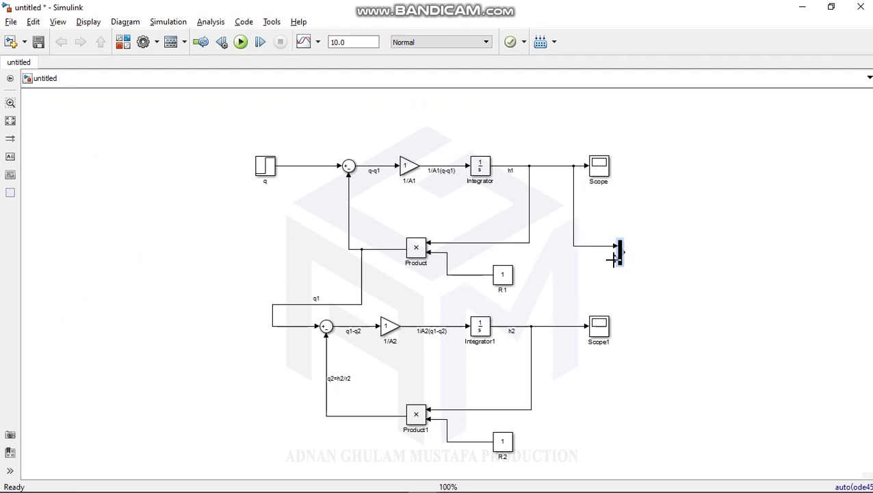
mouse_move(614, 258)
left_mouse_down()
mouse_move(569, 288)
mouse_move(566, 326)
left_mouse_up()
Place a copy of the Scope block beside the Mux, level with its output
left_click(604, 170)
key("ctrl+c")
left_click(702, 265)
key("ctrl+v")
left_click_drag(705, 271, 679, 253)
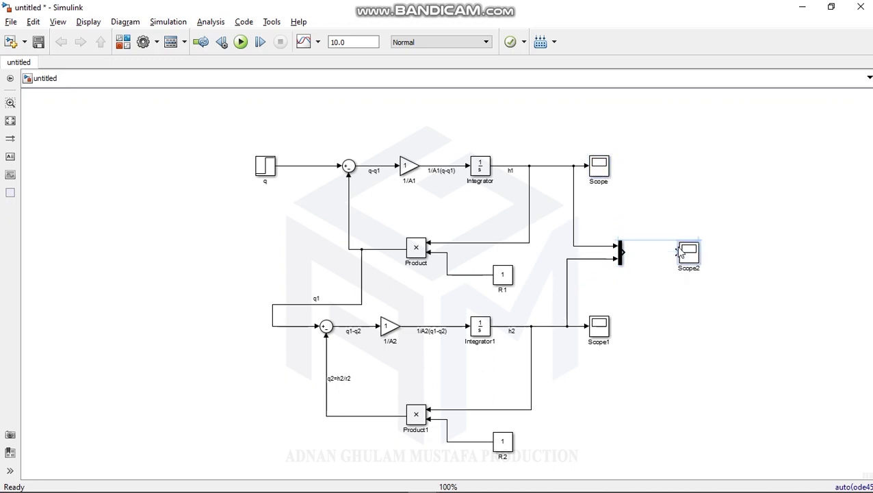
Move the Mux block slightly closer to Scope2 and connect its output to the Scope2 input
left_click(621, 257)
left_click_drag(621, 257, 676, 252)
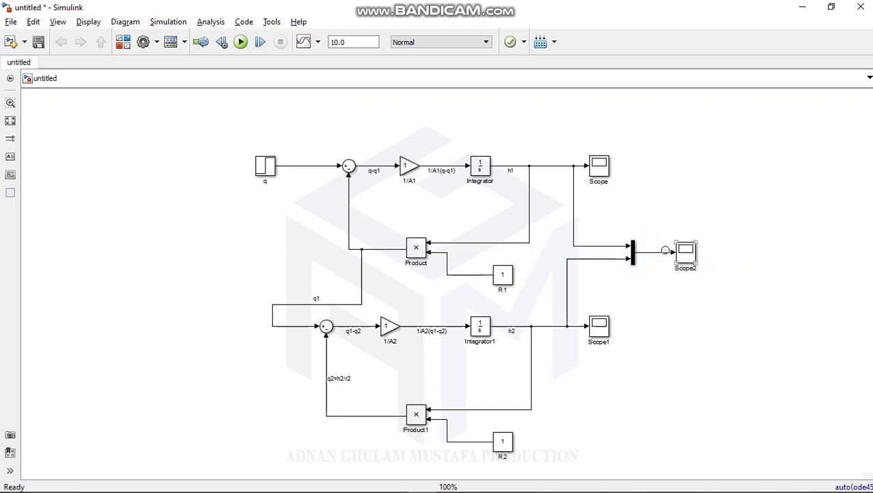
Run the simulation, view the h1 and h2 responses together in Scope2, and minimize the scope window
left_click(242, 43)
double_click(686, 253)
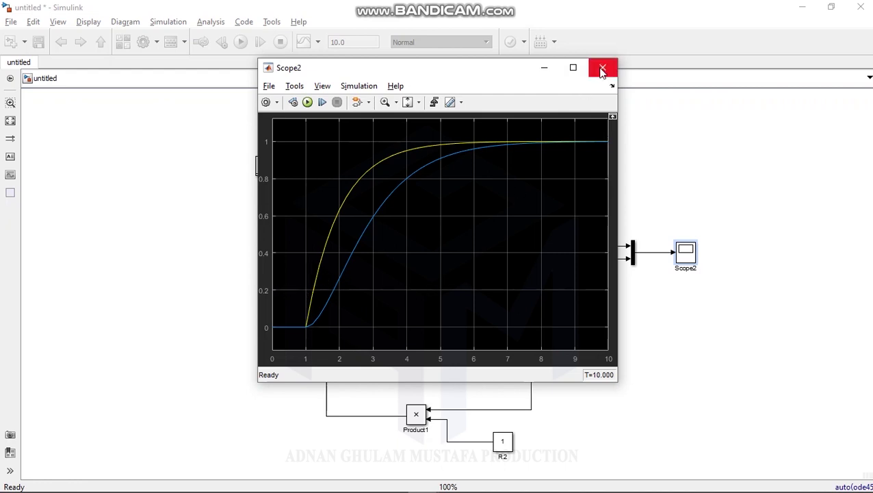
left_click(545, 68)
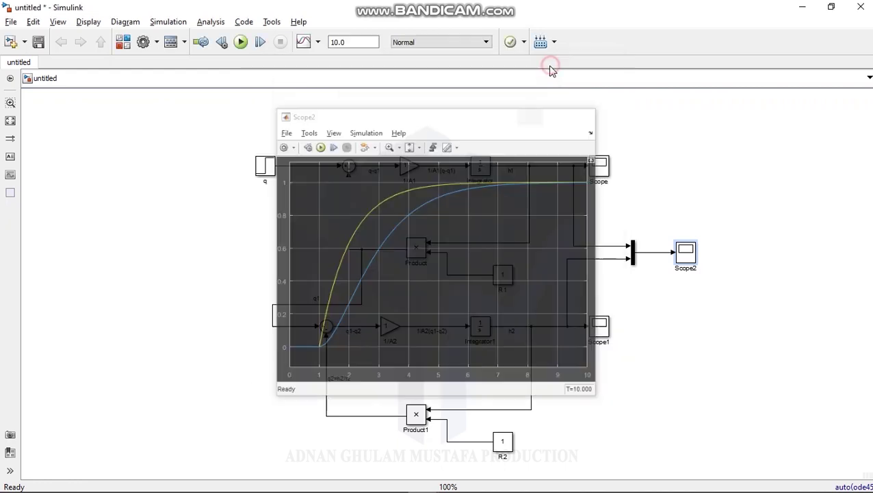
left_click(408, 170)
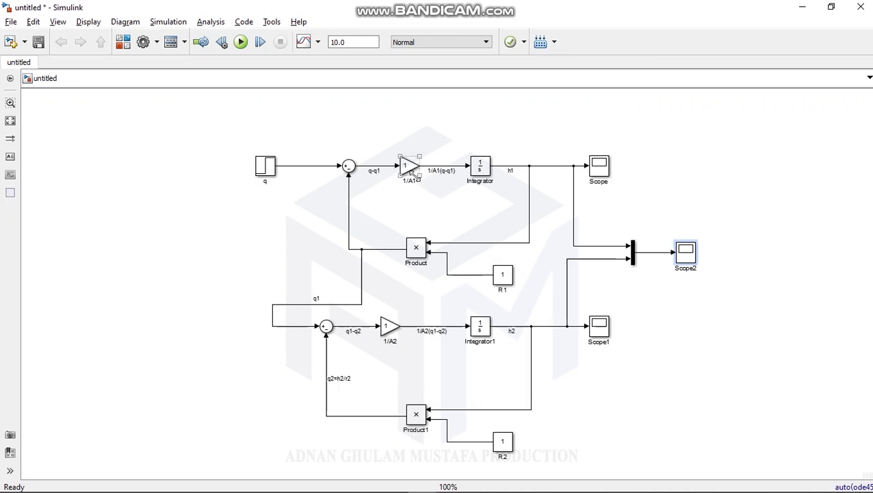
left_click(417, 196)
left_click(734, 303)
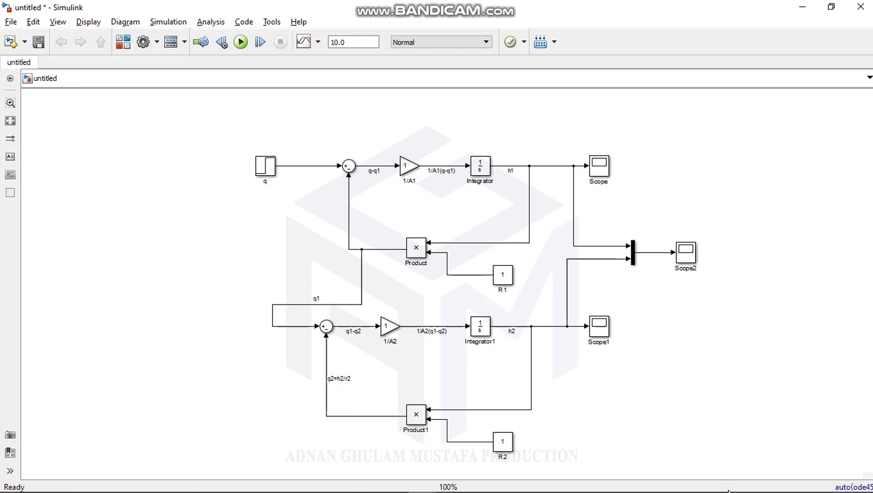
Bring the minimized Scope2 window back up to compare the h1 and h2 curves
key("alt+Tab")
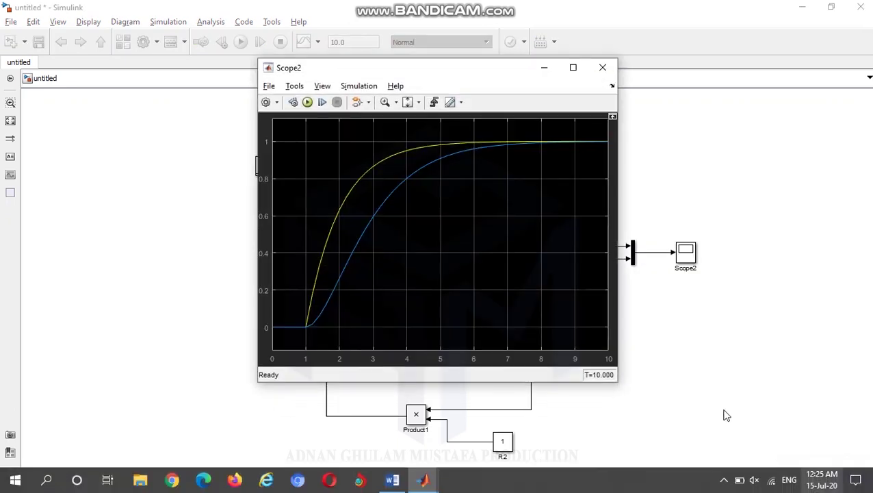